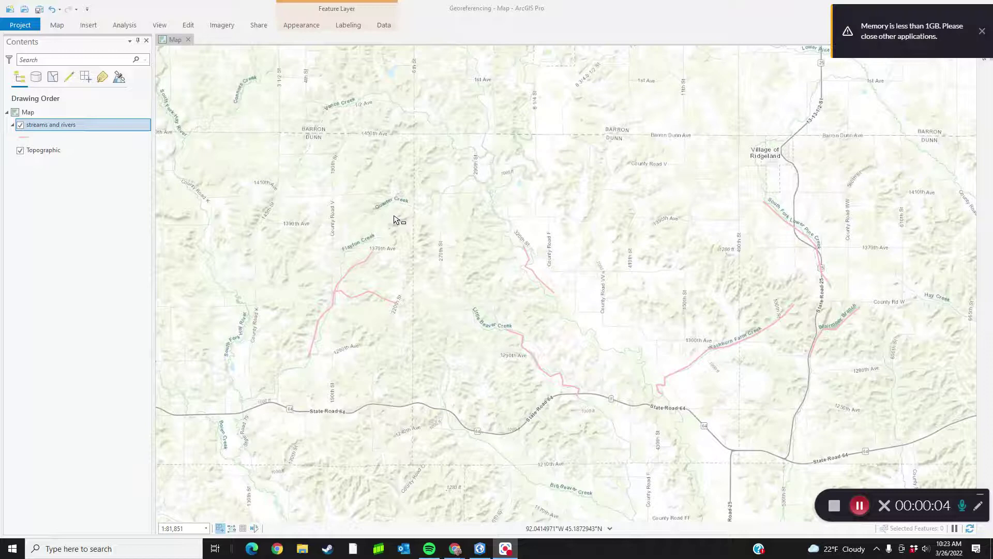
# Step: Select the short stream segment beside County Road F on the map and clear the selection
pyautogui.click(982, 32)
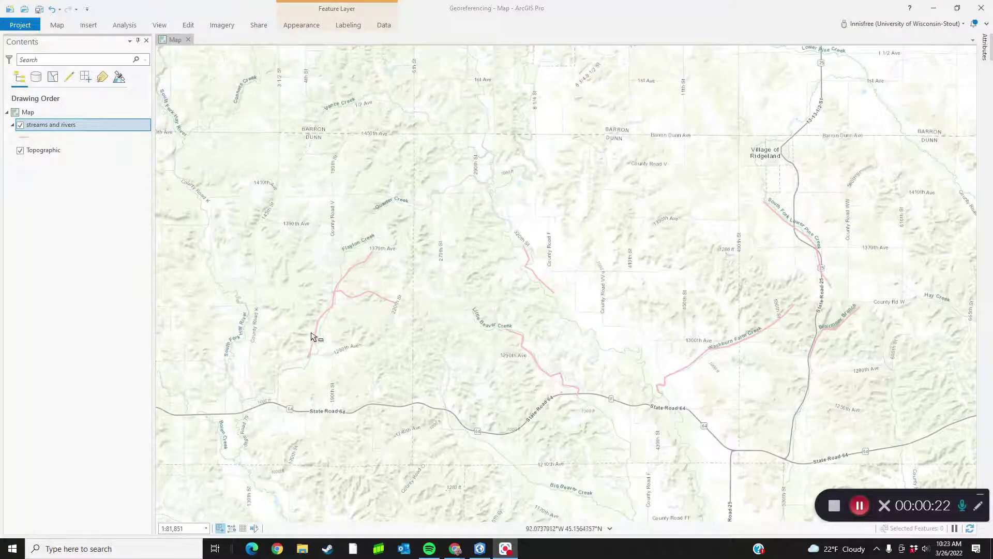
pyautogui.click(536, 279)
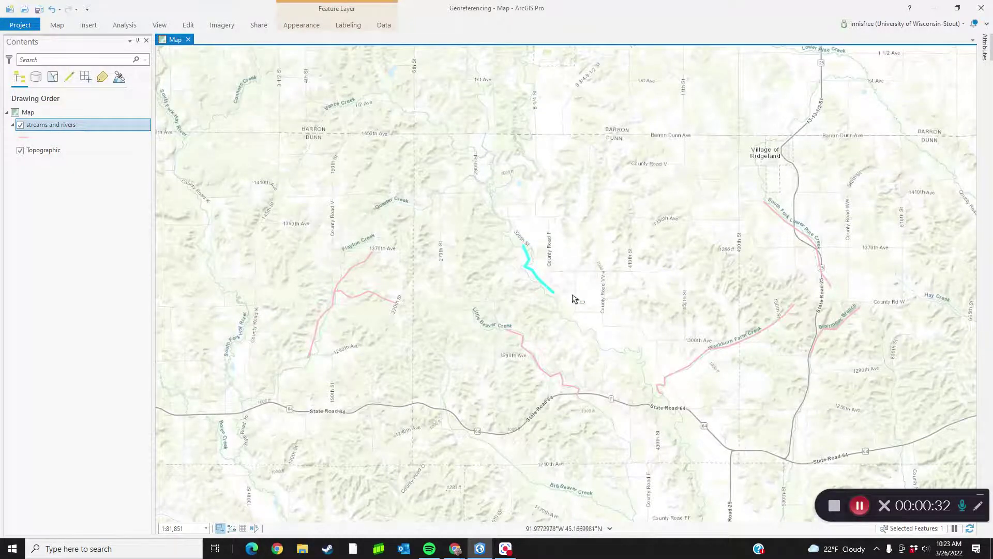
pyautogui.click(56, 26)
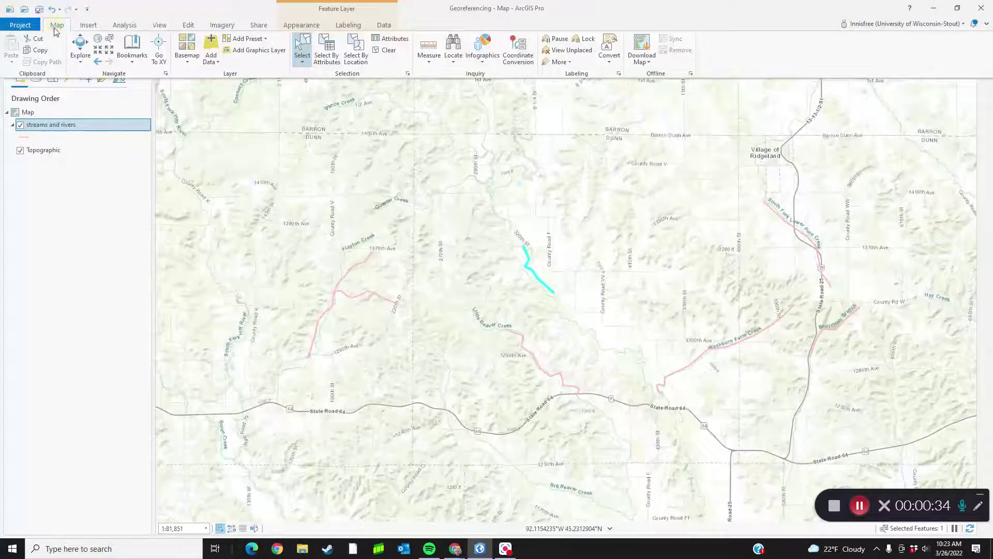
pyautogui.click(378, 51)
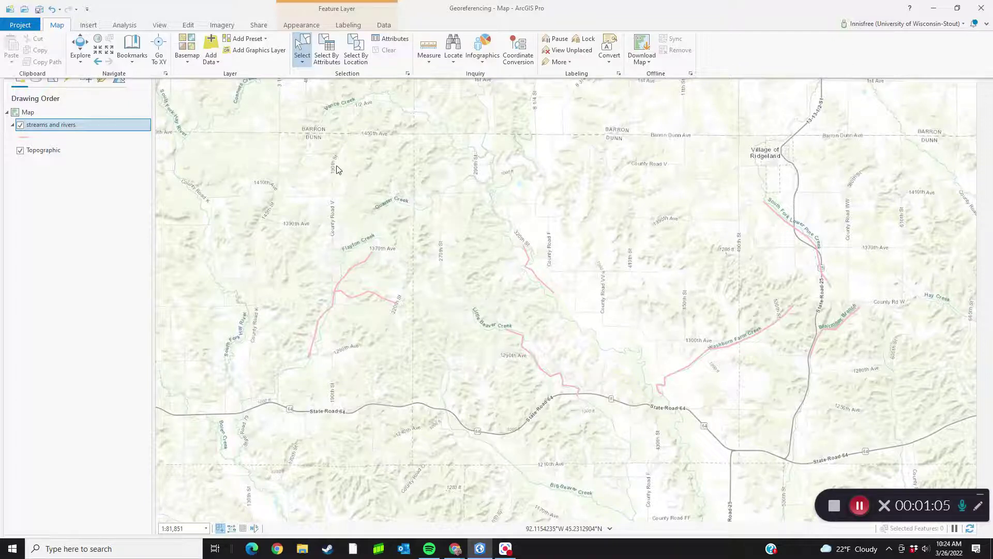
pyautogui.click(390, 38)
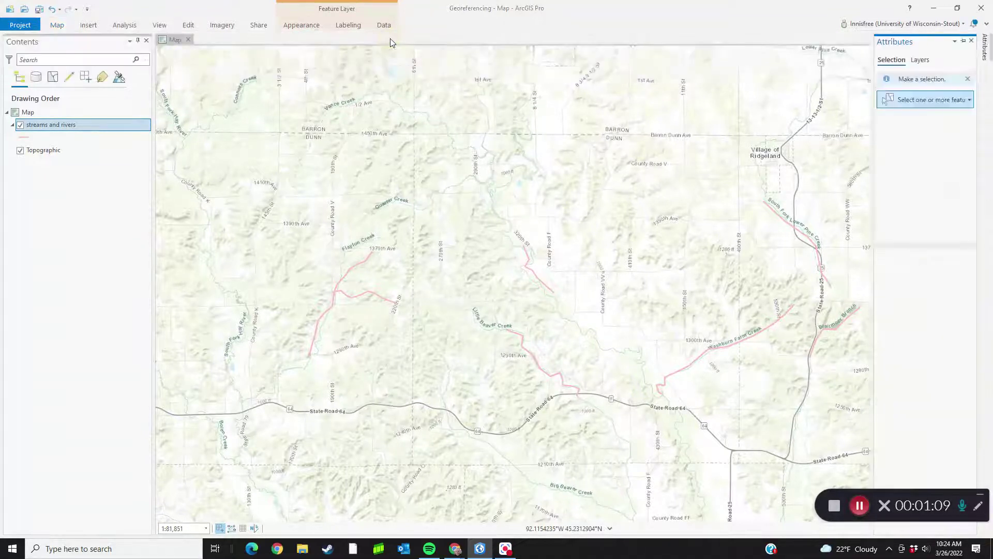
pyautogui.click(971, 41)
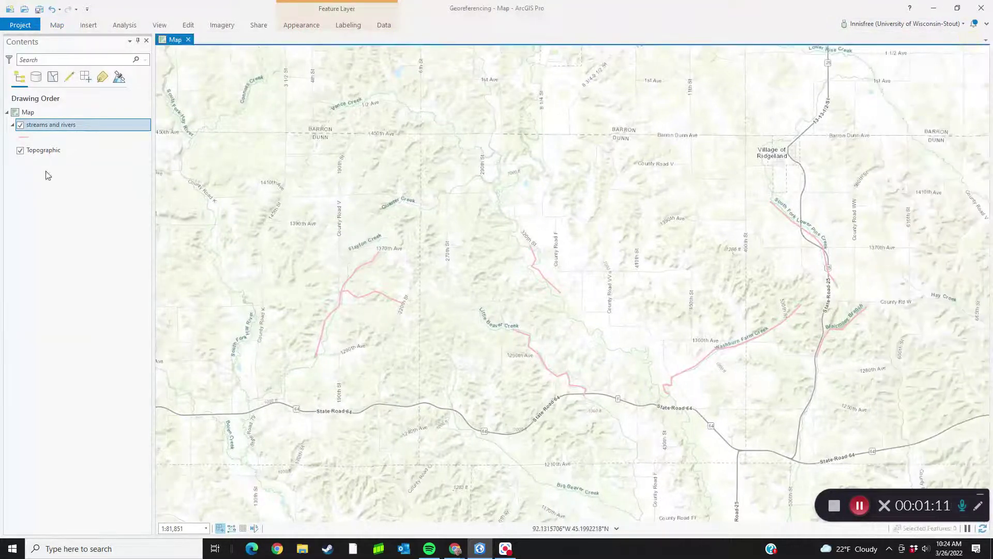
# Step: Open the attribute table of the streams and rivers layer and reduce its height to show more of the map
pyautogui.rightClick(50, 126)
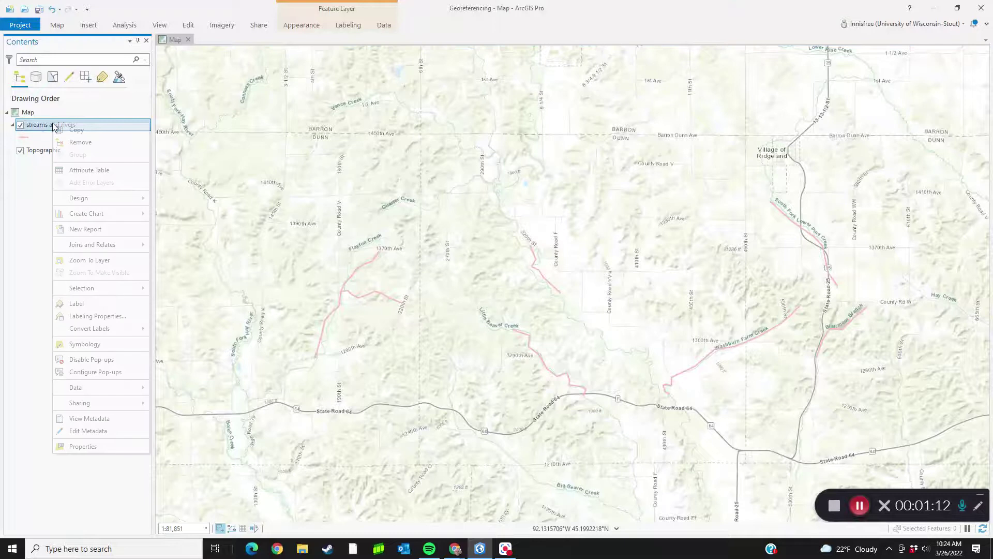
pyautogui.click(73, 172)
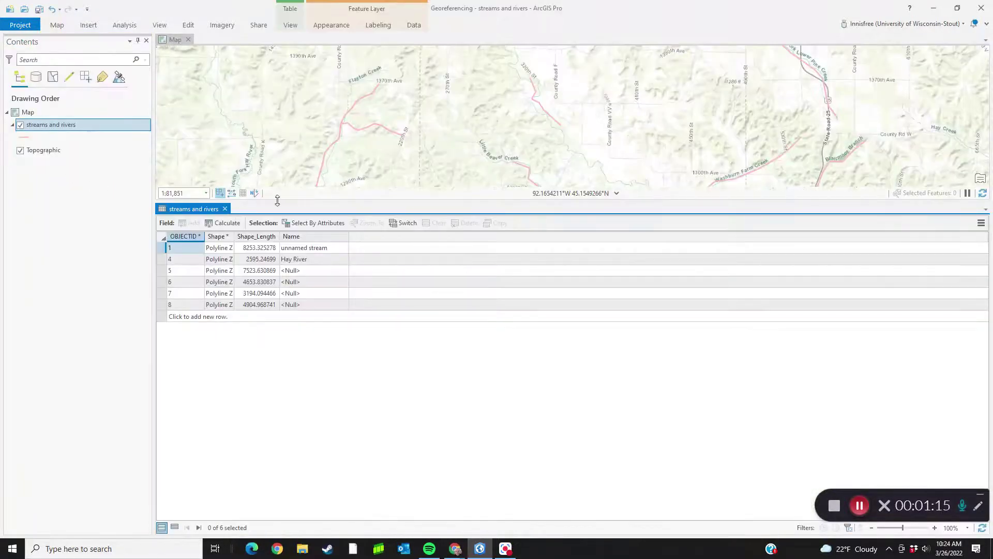
pyautogui.moveTo(296, 200); pyautogui.dragTo(285, 415)
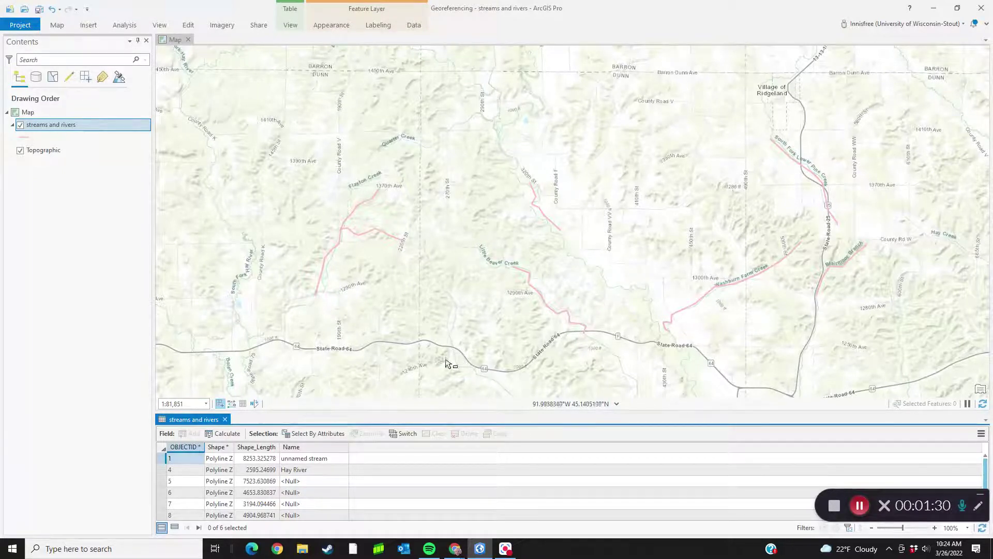
# Step: Select the stream line beside Little Beaver Creek on the map and set its Name attribute to Little Beaver Creek
pyautogui.click(544, 304)
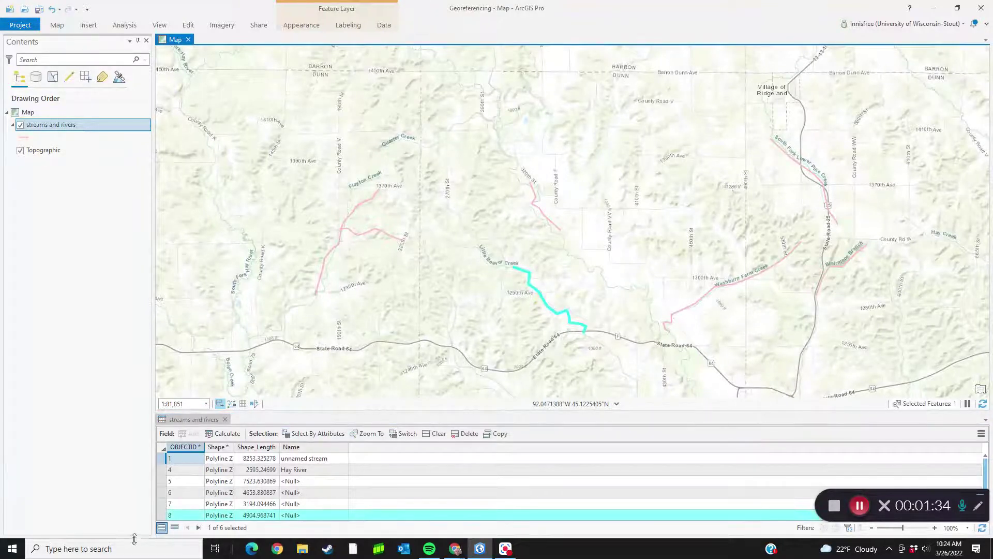
pyautogui.scroll(-1, 300, 517)
pyautogui.click(300, 515)
pyautogui.click(299, 493)
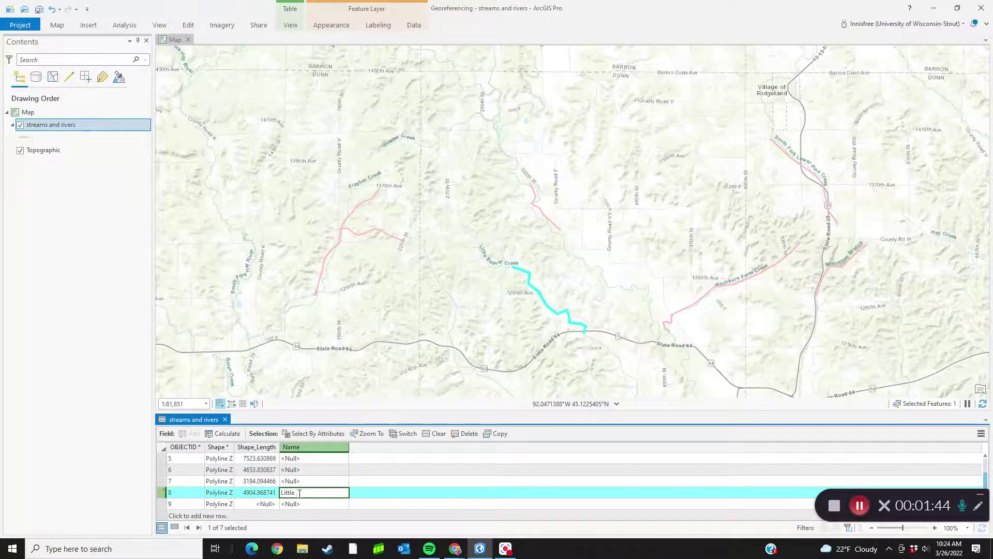
pyautogui.write('Little Beaver Creek')
pyautogui.press('Return')
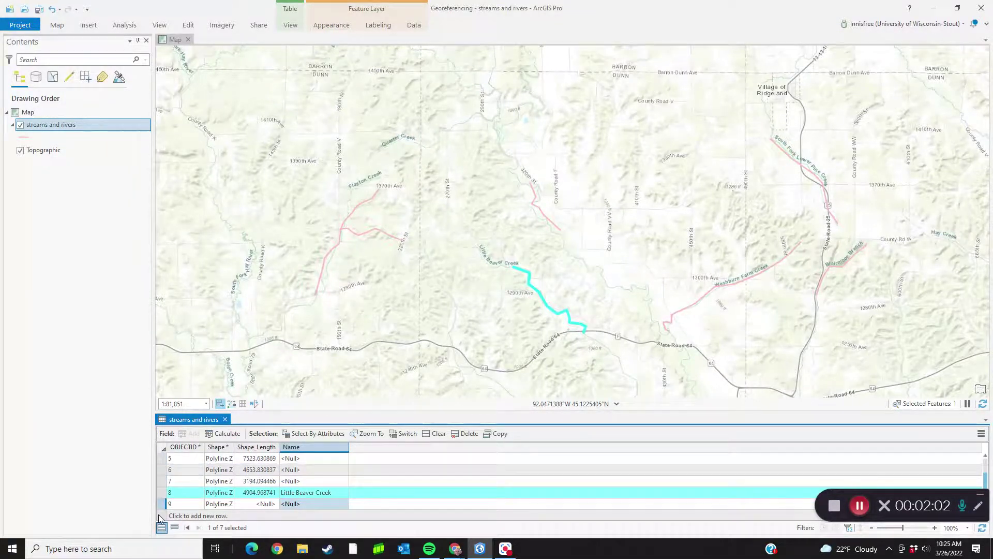
# Step: Highlight the record with OBJECTID 6 to locate its stream on the map, and clear the selection
pyautogui.click(159, 471)
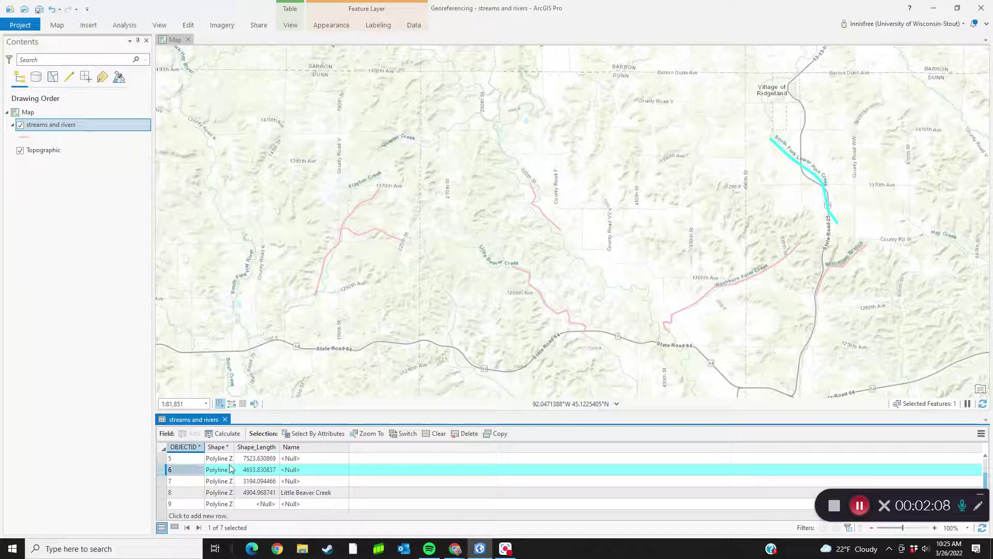
pyautogui.click(318, 469)
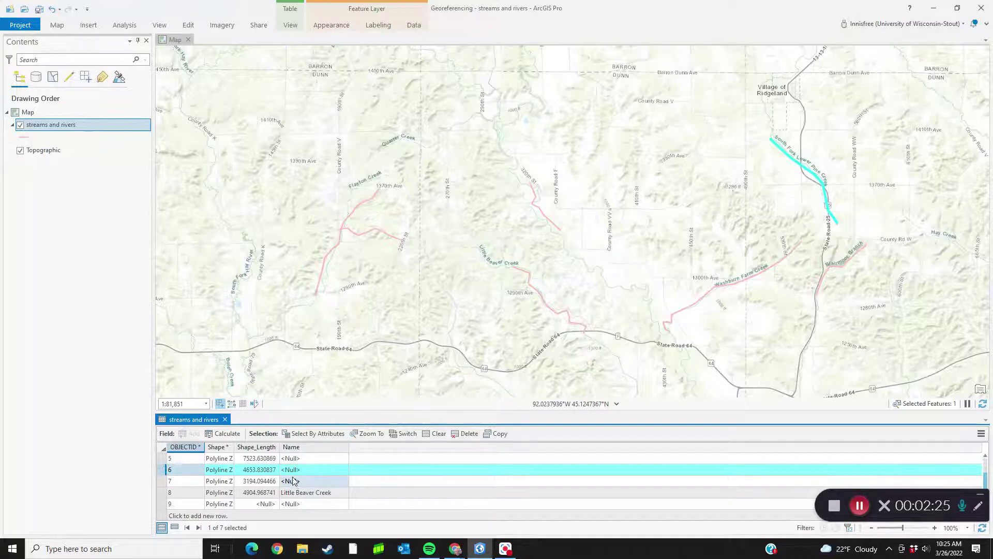
pyautogui.scroll(1, 308, 482)
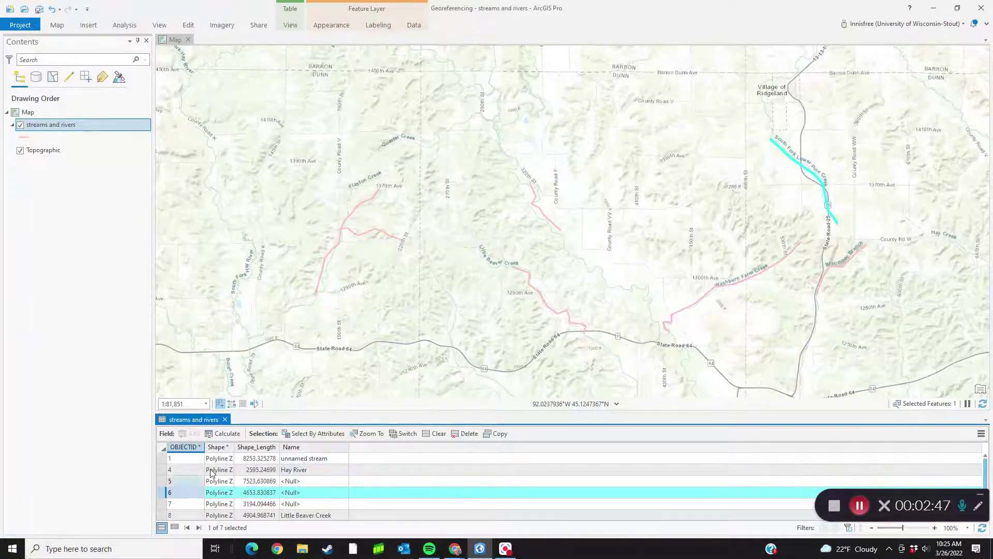
pyautogui.click(60, 26)
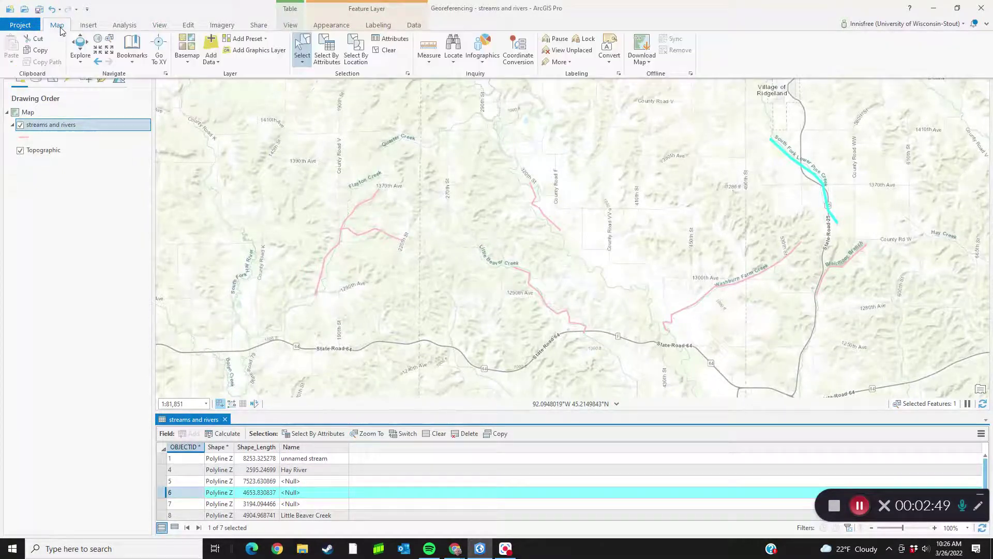
pyautogui.click(376, 52)
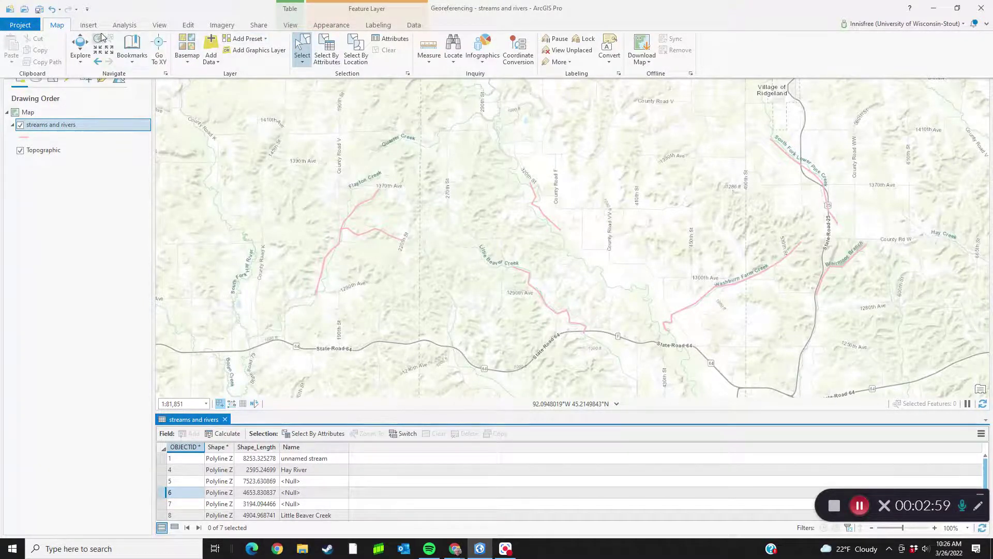
# Step: Save all edits made to the streams and rivers layer
pyautogui.click(188, 25)
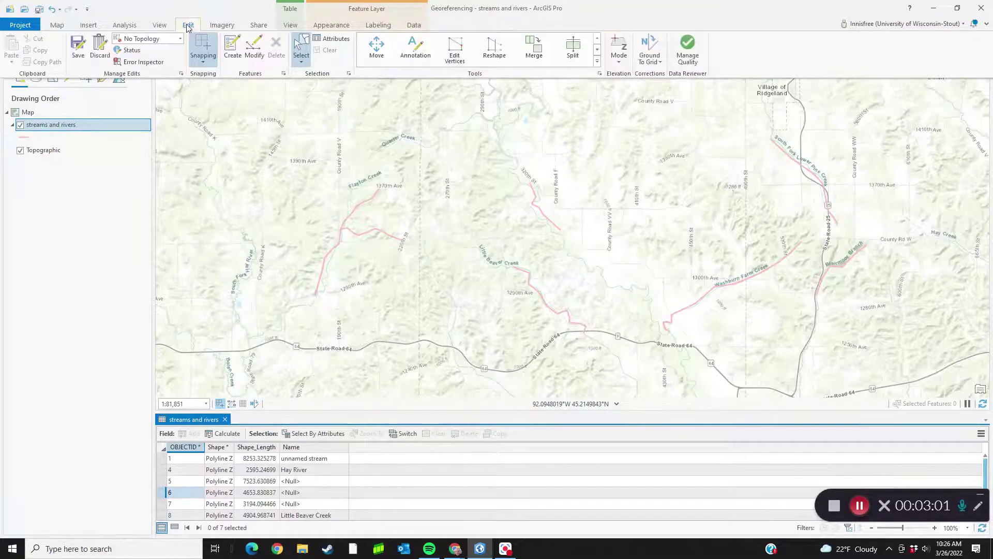
pyautogui.click(78, 47)
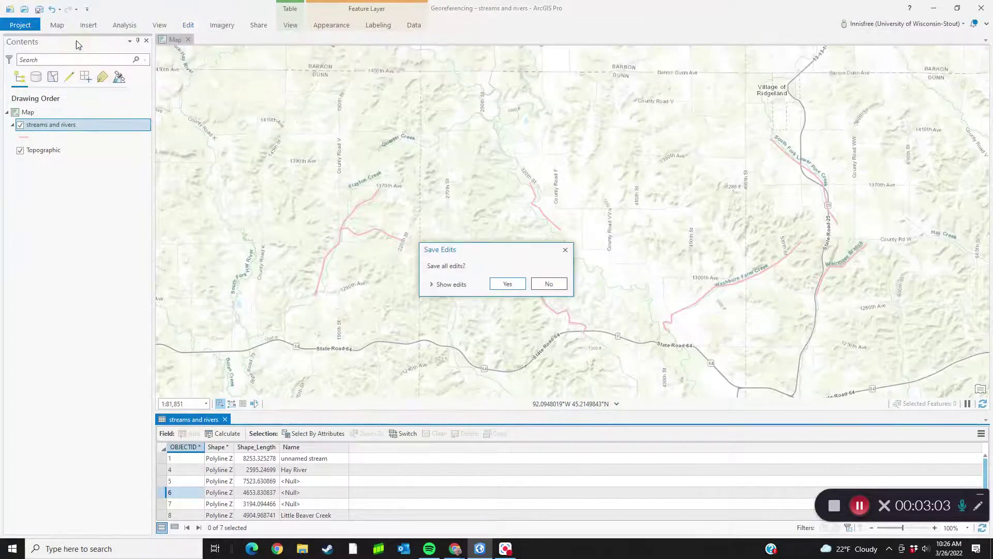
pyautogui.click(505, 284)
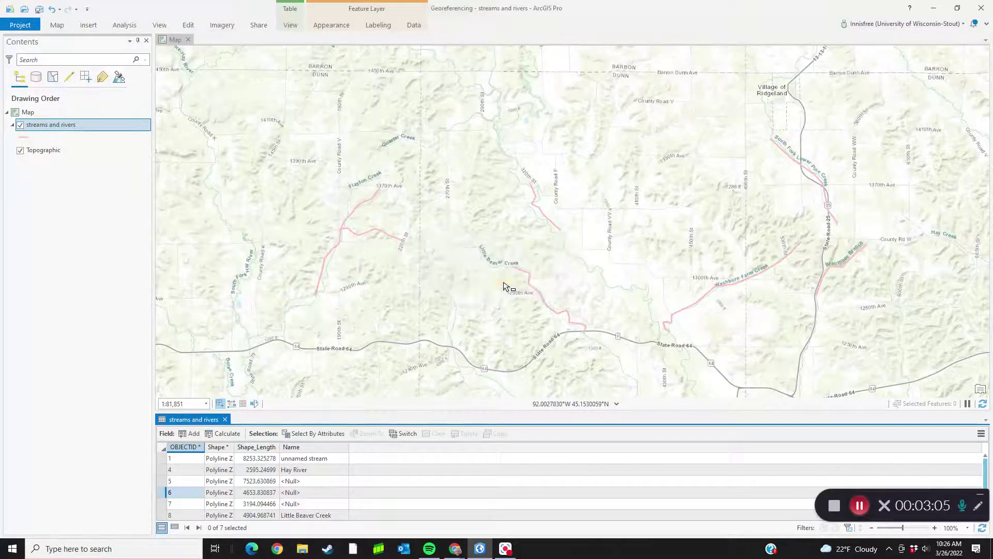
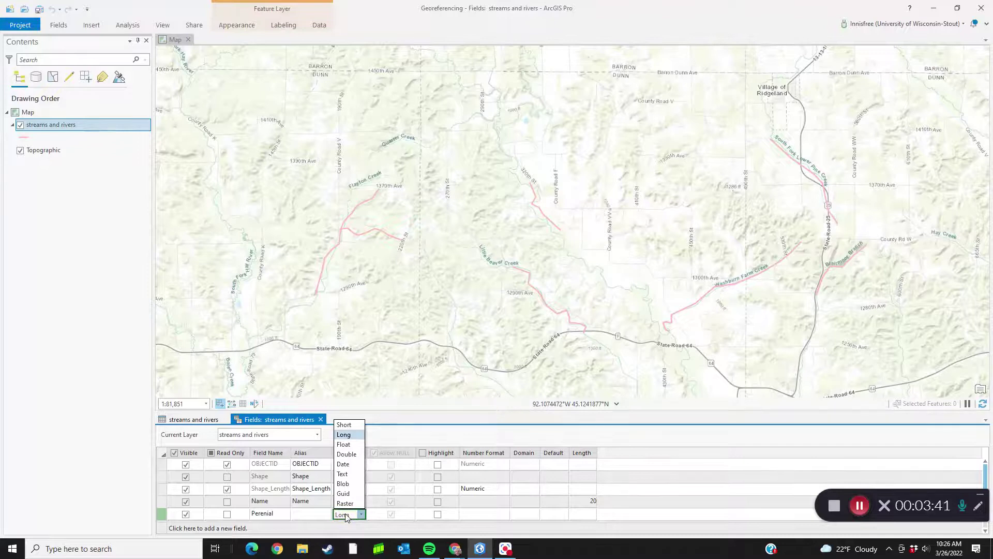
# Step: Set the new Perenial field's data type to Text with a length of 20
pyautogui.click(347, 477)
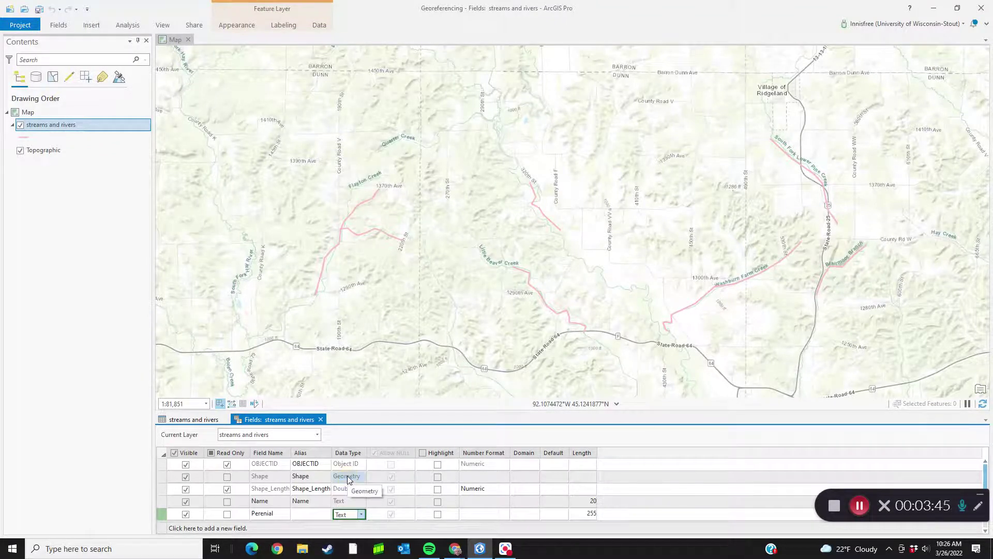
pyautogui.click(590, 515)
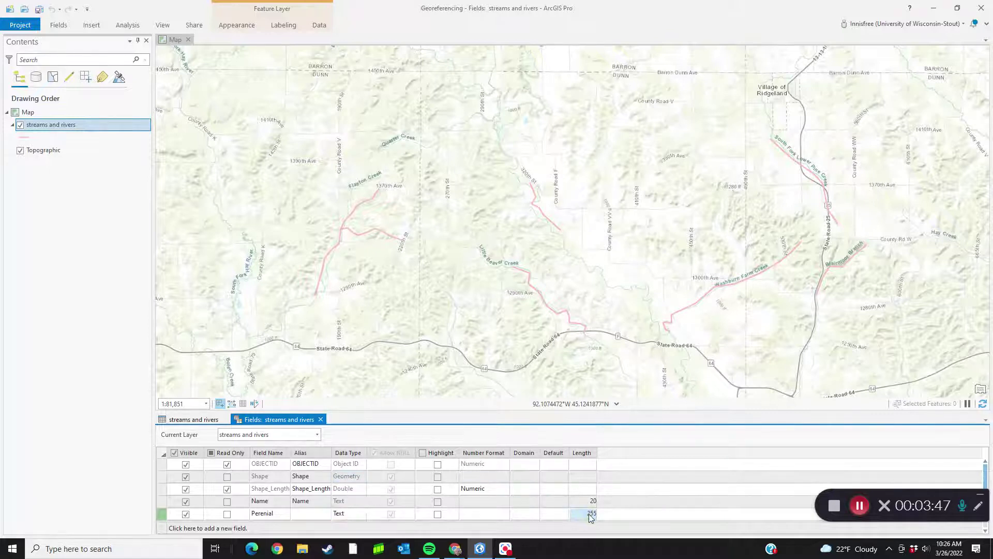
pyautogui.click(584, 512)
pyautogui.write('20')
# Step: Change the Perenial field's data type to Short
pyautogui.click(355, 513)
pyautogui.click(355, 513)
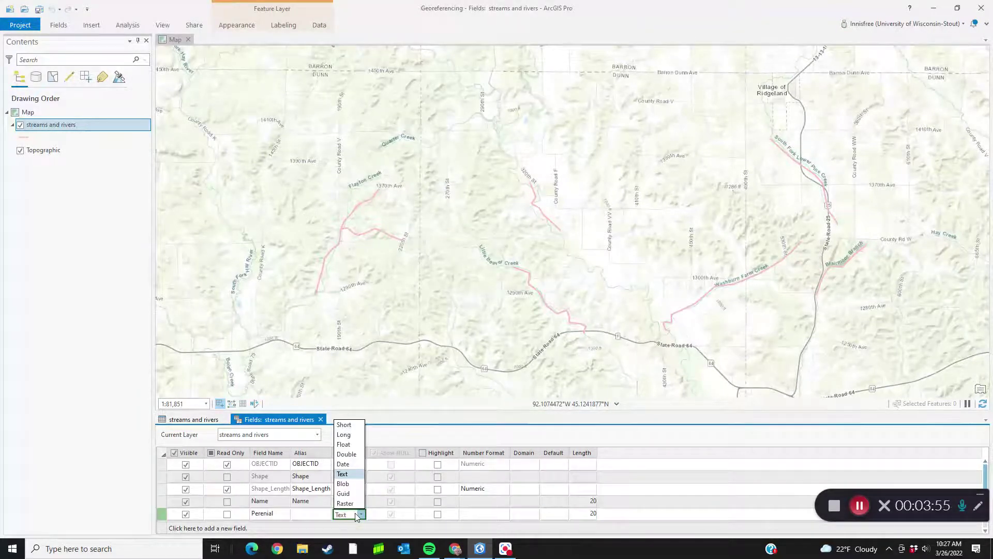
pyautogui.click(344, 424)
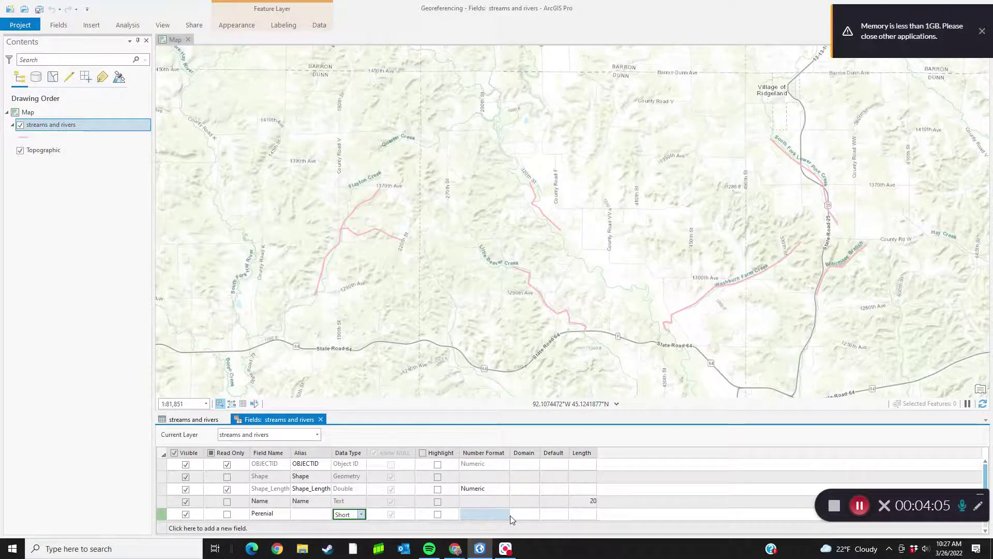
pyautogui.click(981, 32)
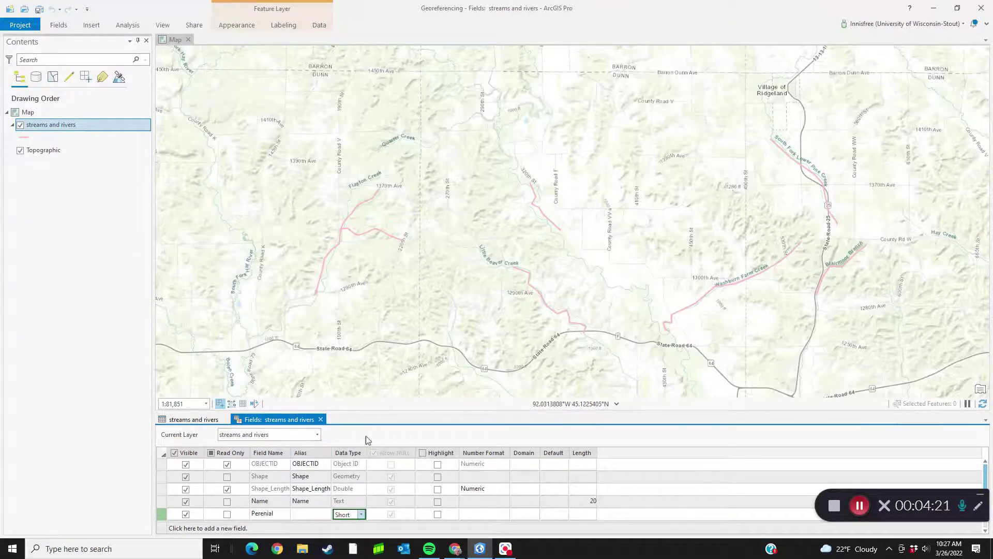
# Step: Close the field design view of the streams and rivers layer and save all its changes
pyautogui.scroll(-1, 517, 486)
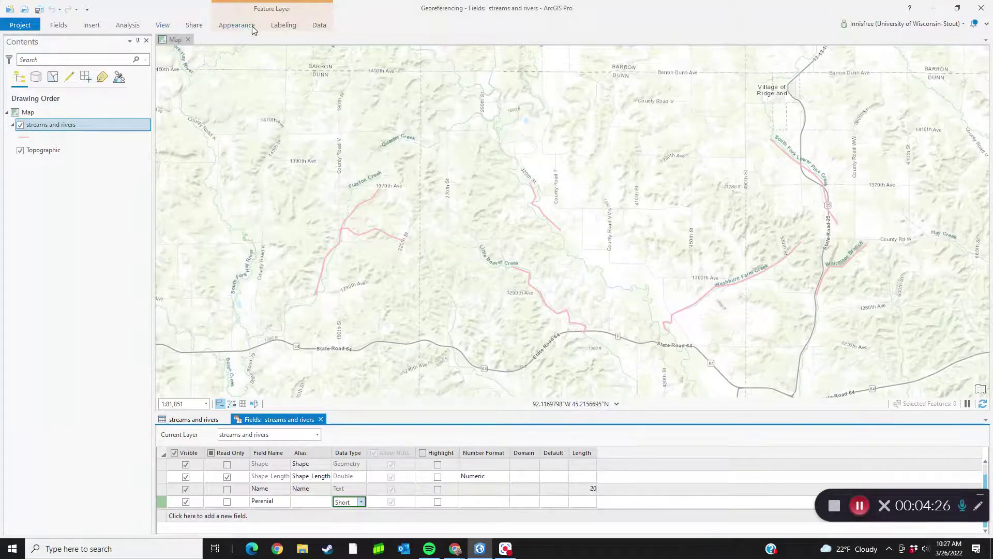
pyautogui.click(309, 26)
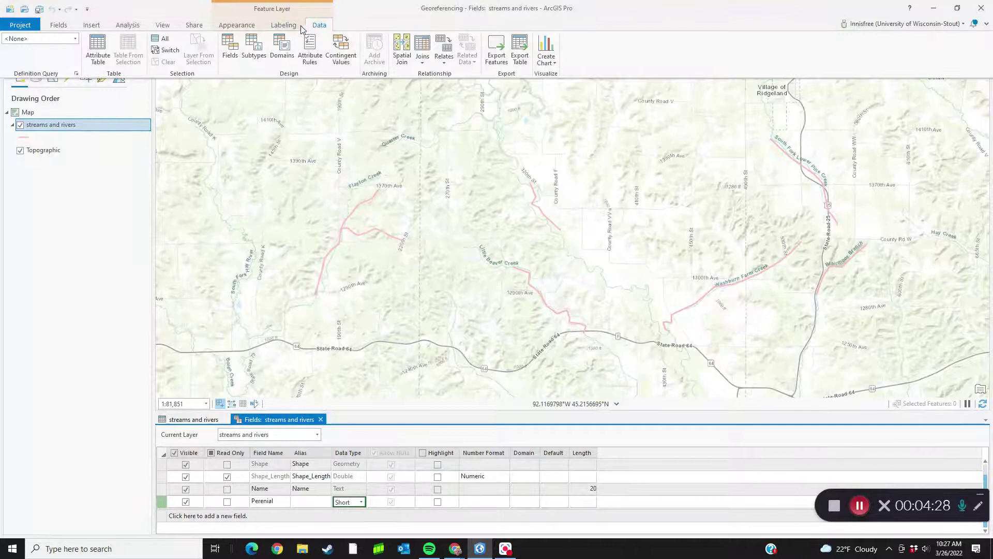
pyautogui.click(282, 29)
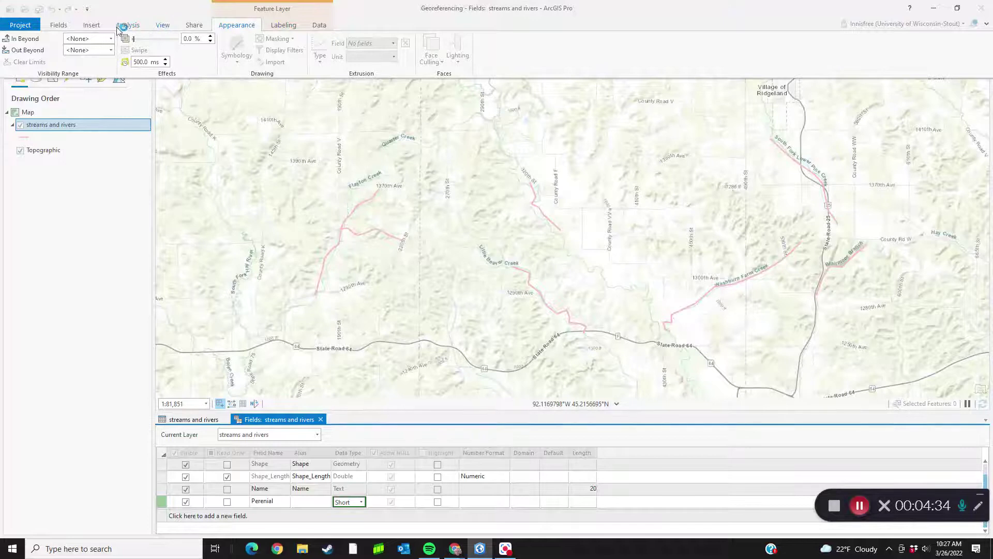
pyautogui.click(321, 419)
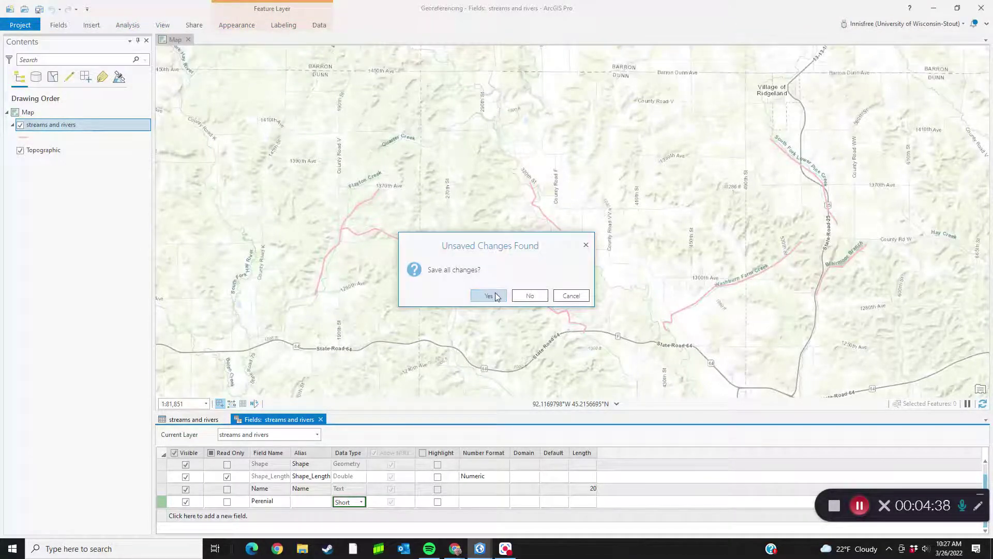
pyautogui.click(495, 294)
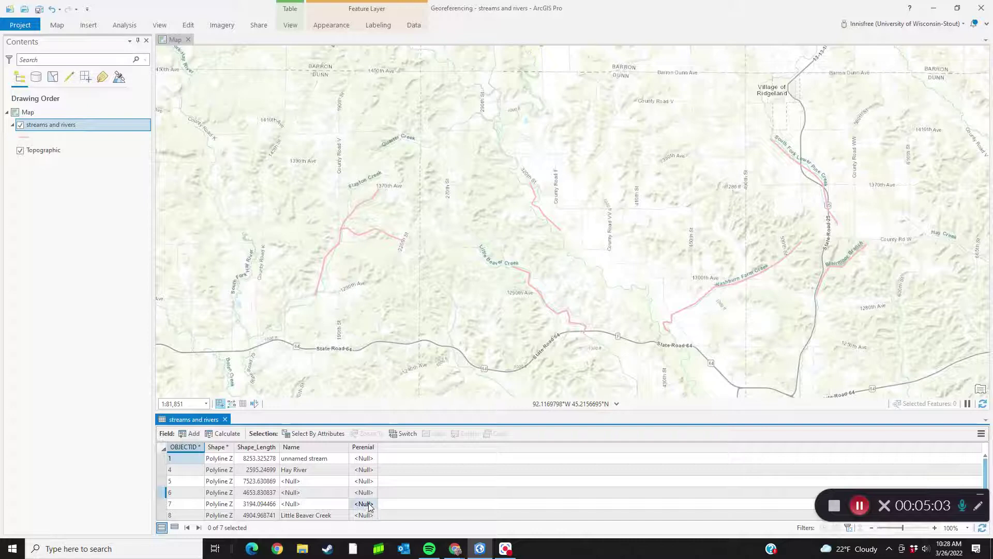
# Step: Select the range of table records from OBJECTID 1 through OBJECTID 6
pyautogui.moveTo(373, 451)
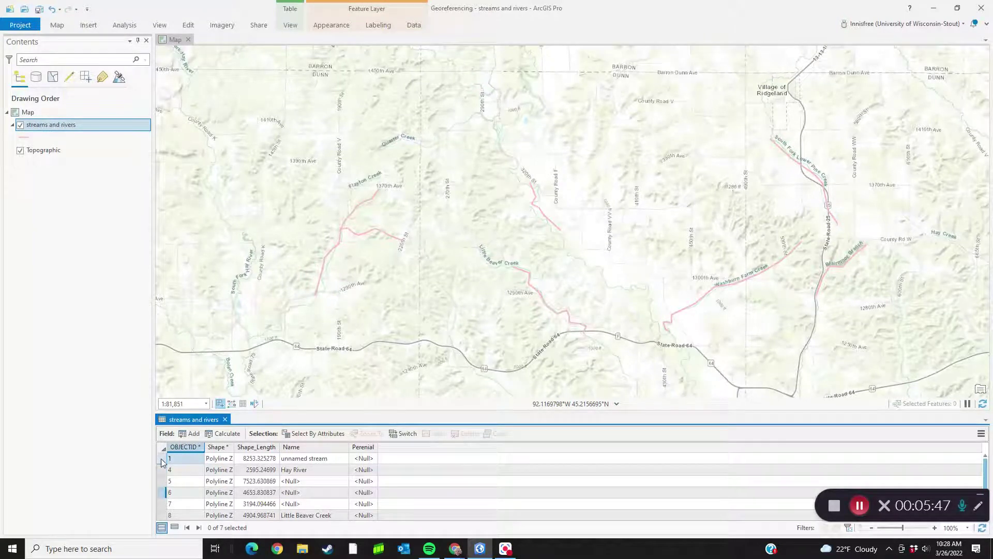
pyautogui.keyDown('shift'); pyautogui.click(162, 462); pyautogui.keyUp('shift')
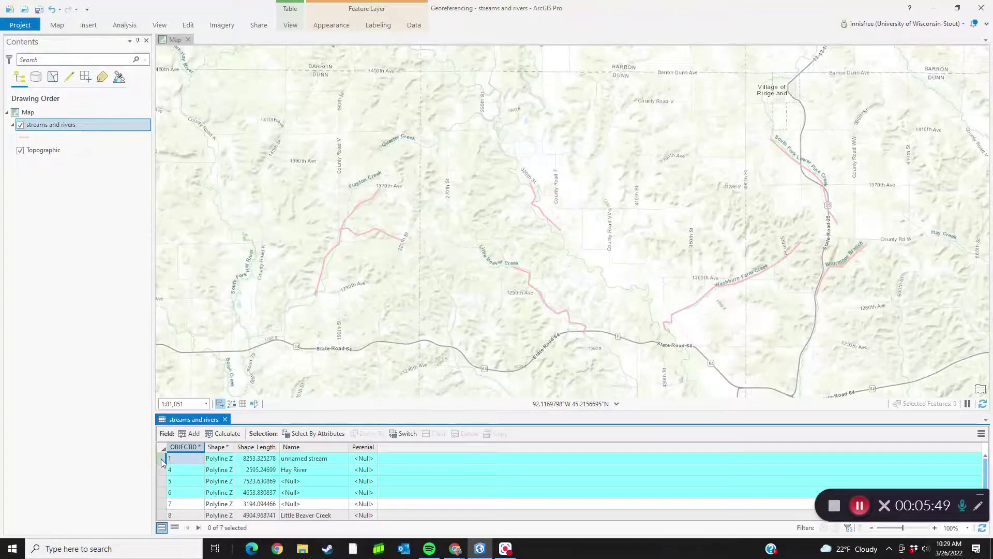
pyautogui.click(166, 494)
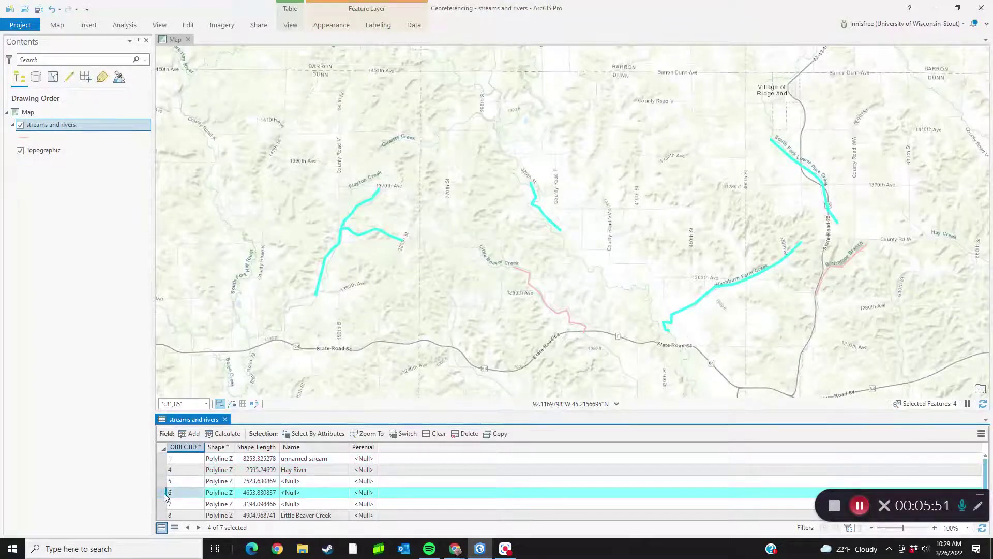
pyautogui.keyDown('shift'); pyautogui.click(164, 460); pyautogui.keyUp('shift')
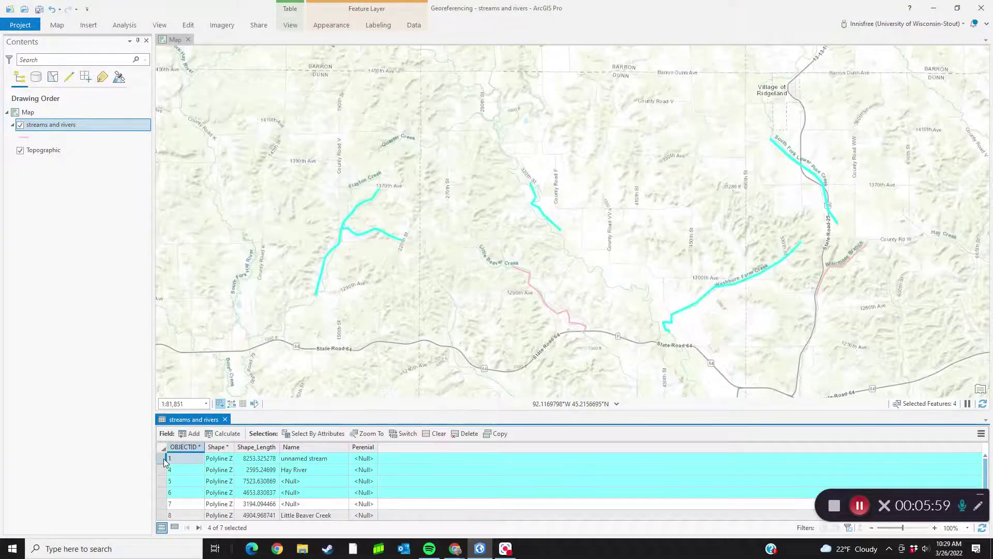
# Step: Add the OBJECTID 7 record to the table selection, then clear the whole selection
pyautogui.keyDown('ctrl'); pyautogui.click(159, 504); pyautogui.keyUp('ctrl')
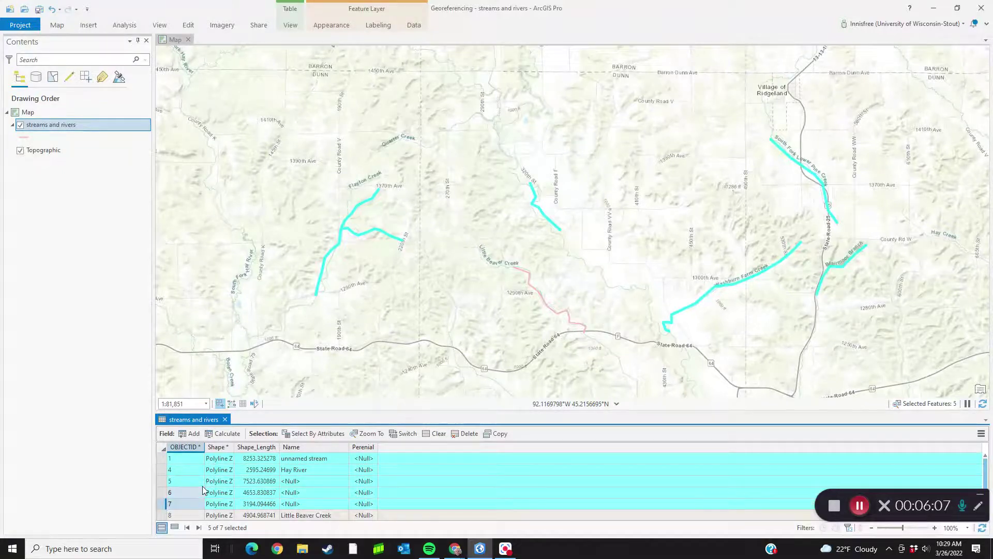
pyautogui.click(57, 24)
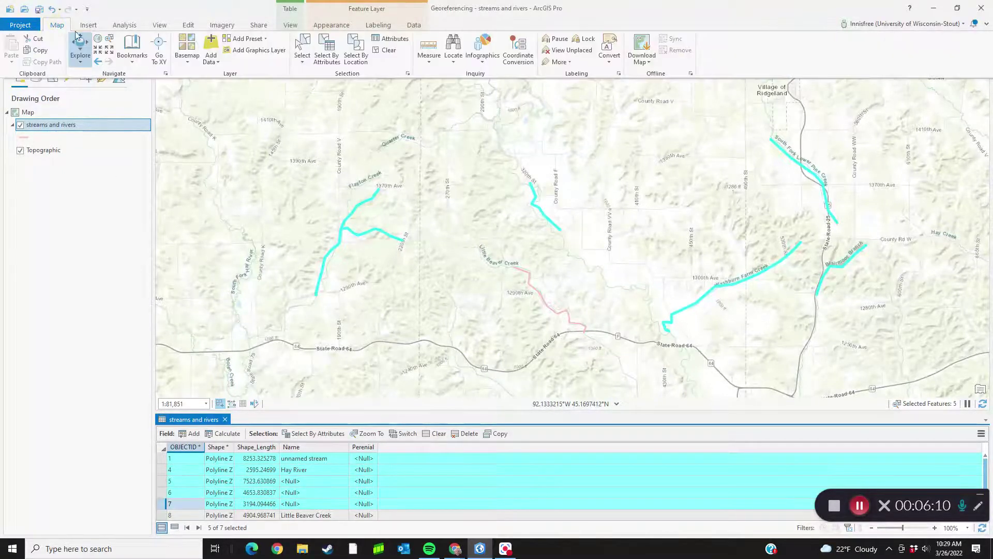
pyautogui.click(385, 50)
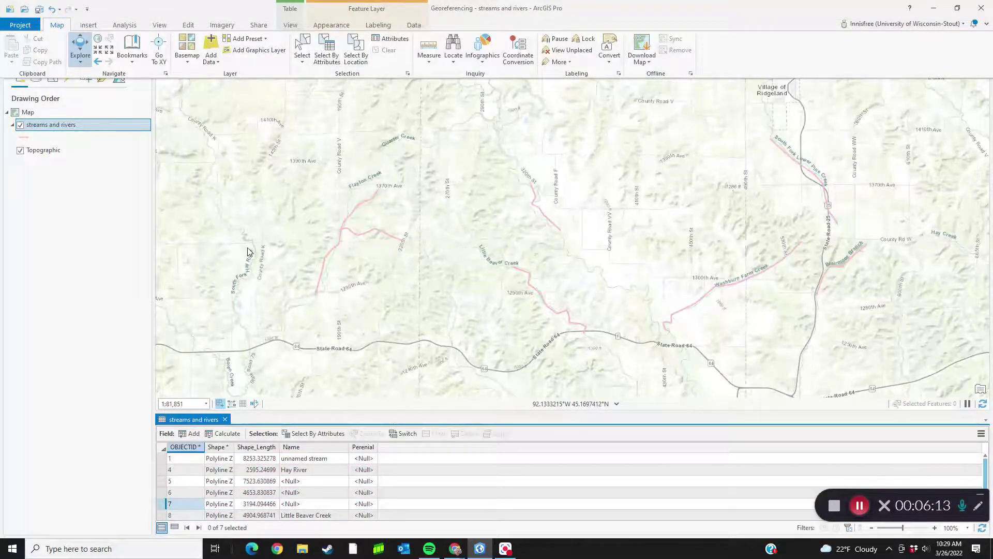
# Step: Select only the OBJECTID 1 and OBJECTID 6 records in the table, then clear the selection
pyautogui.click(163, 460)
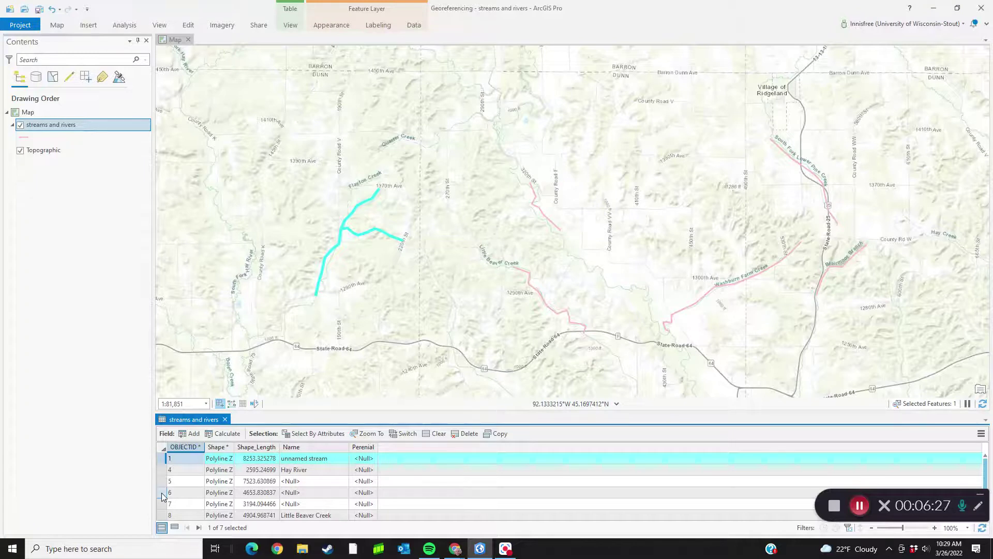
pyautogui.keyDown('ctrl'); pyautogui.click(162, 496); pyautogui.keyUp('ctrl')
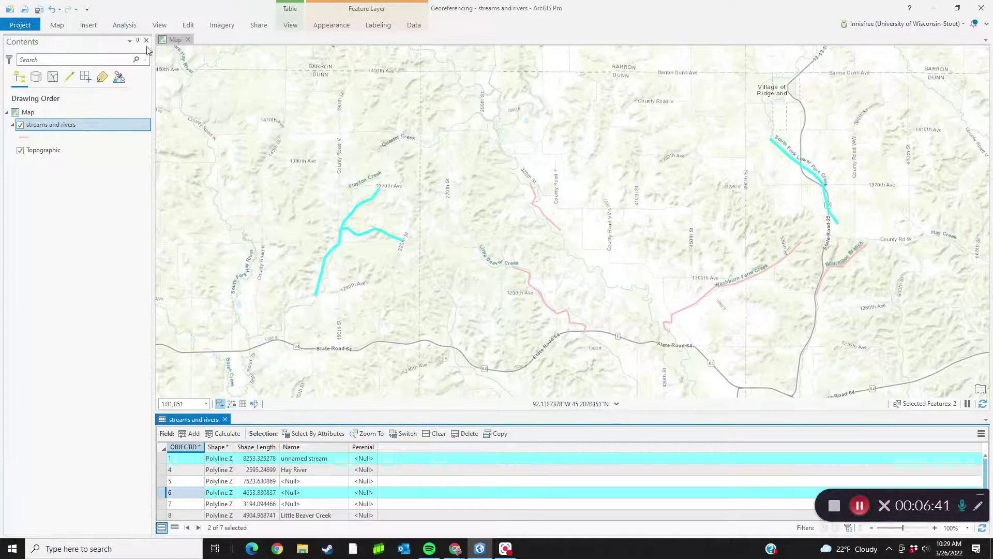
pyautogui.click(55, 26)
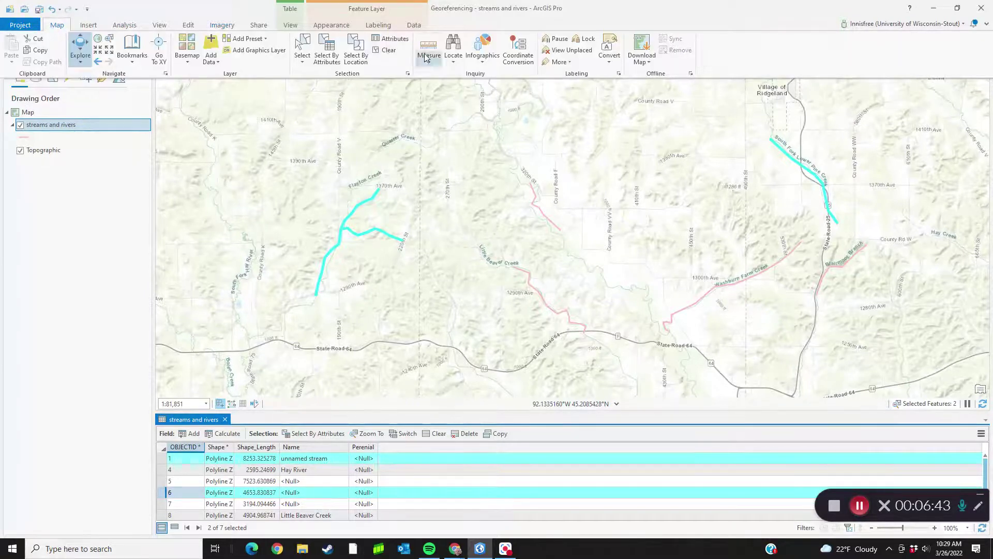
pyautogui.click(388, 50)
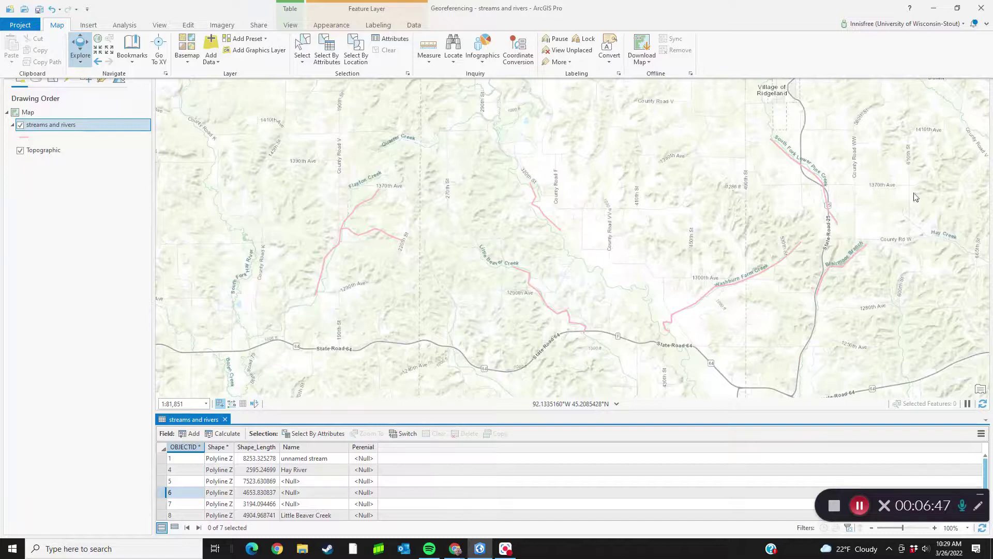
# Step: Select the South Fork Lower Pine Creek line on the map using a rectangle selection
pyautogui.click(816, 180)
pyautogui.click(817, 180)
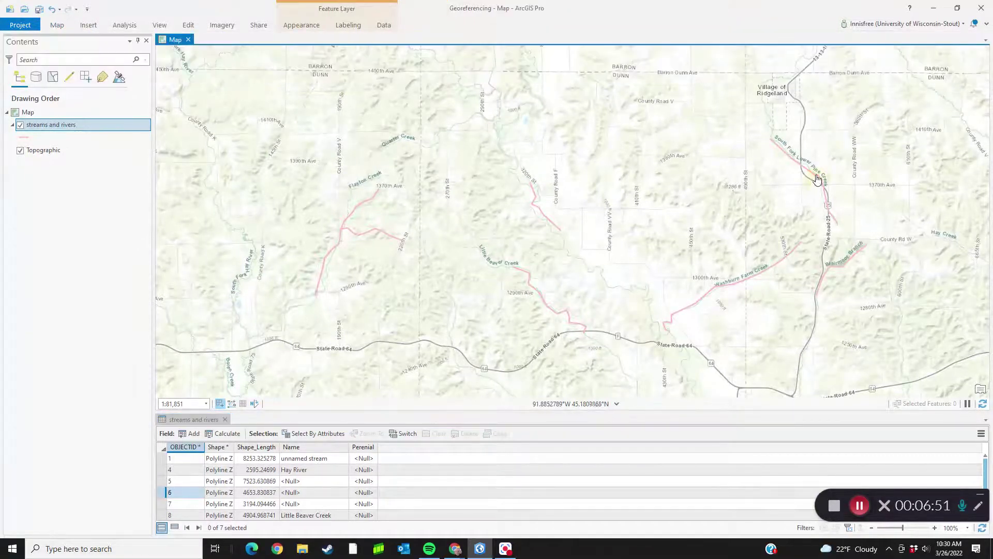
pyautogui.moveTo(764, 135); pyautogui.dragTo(747, 150)
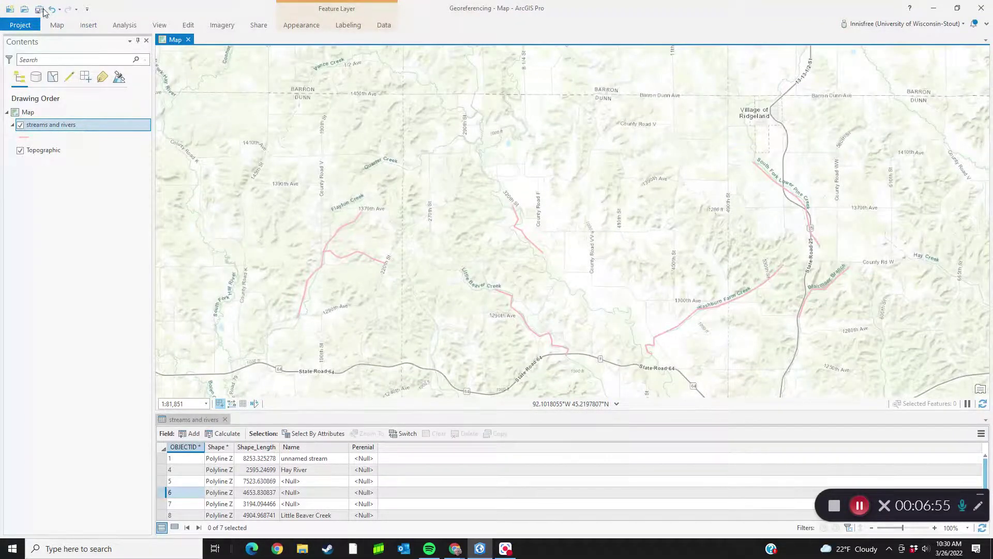
pyautogui.click(65, 28)
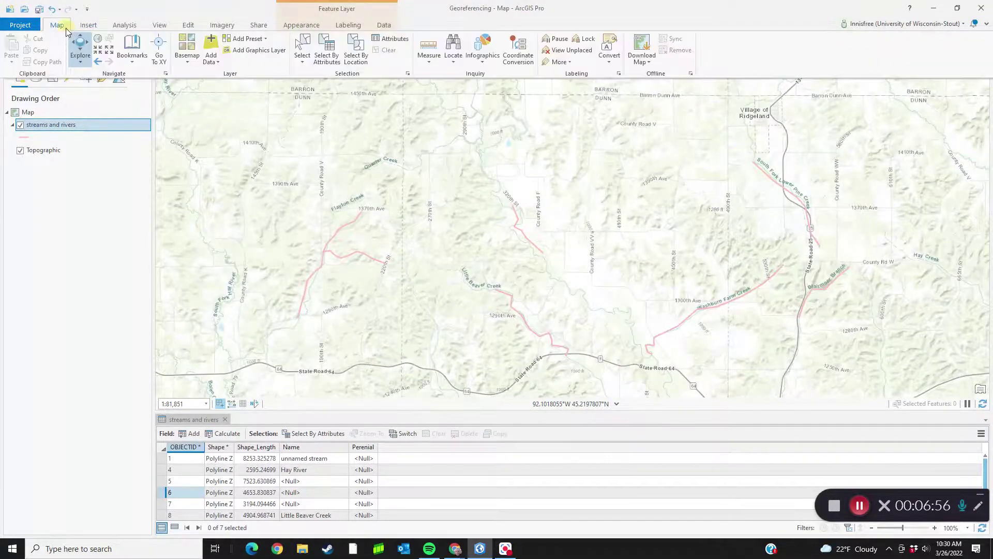
pyautogui.click(302, 61)
pyautogui.click(326, 80)
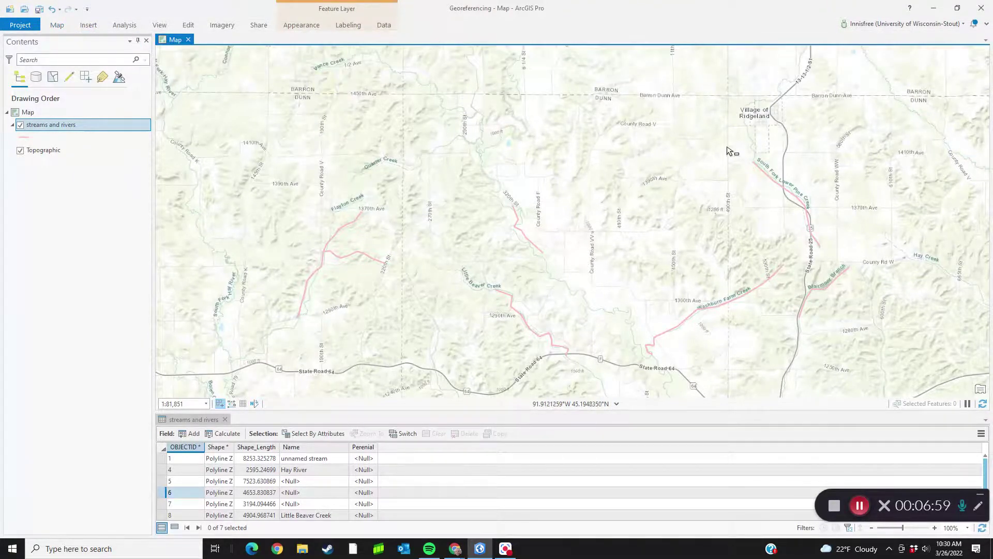
pyautogui.moveTo(732, 136); pyautogui.dragTo(796, 202)
pyautogui.moveTo(852, 249); pyautogui.dragTo(856, 254)
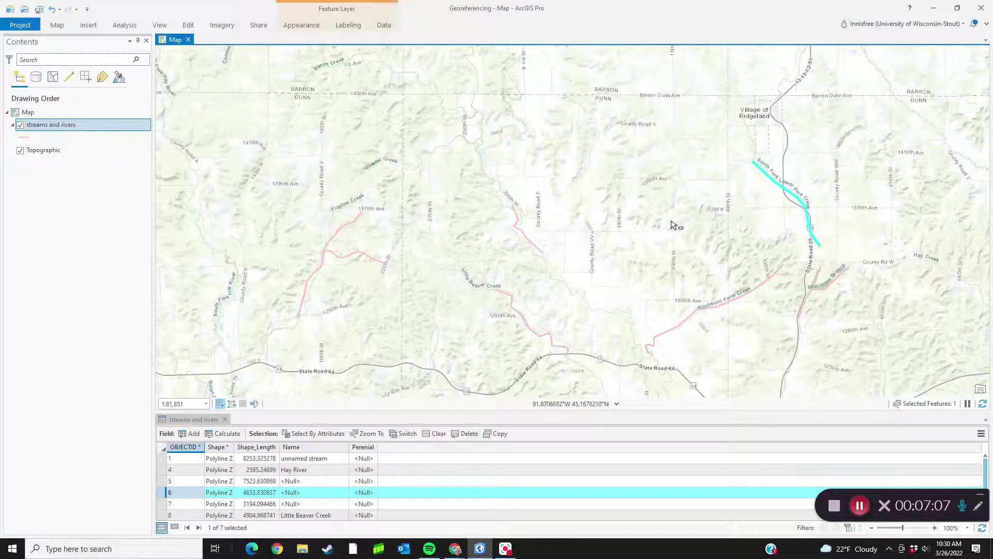
# Step: Select the Hay River line near 320th St on the map with a selection rectangle
pyautogui.moveTo(474, 182); pyautogui.dragTo(596, 277)
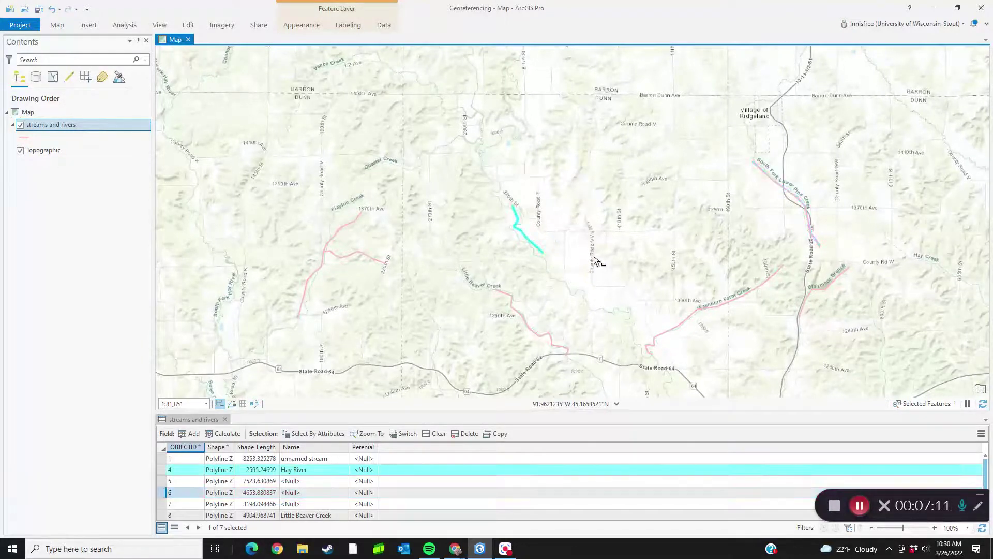
pyautogui.moveTo(738, 147); pyautogui.dragTo(871, 271)
pyautogui.moveTo(749, 155); pyautogui.dragTo(842, 266)
# Step: Add the South Fork Lower Pine Creek line and the unnamed stream to the map selection, then clear the selection
pyautogui.click(58, 26)
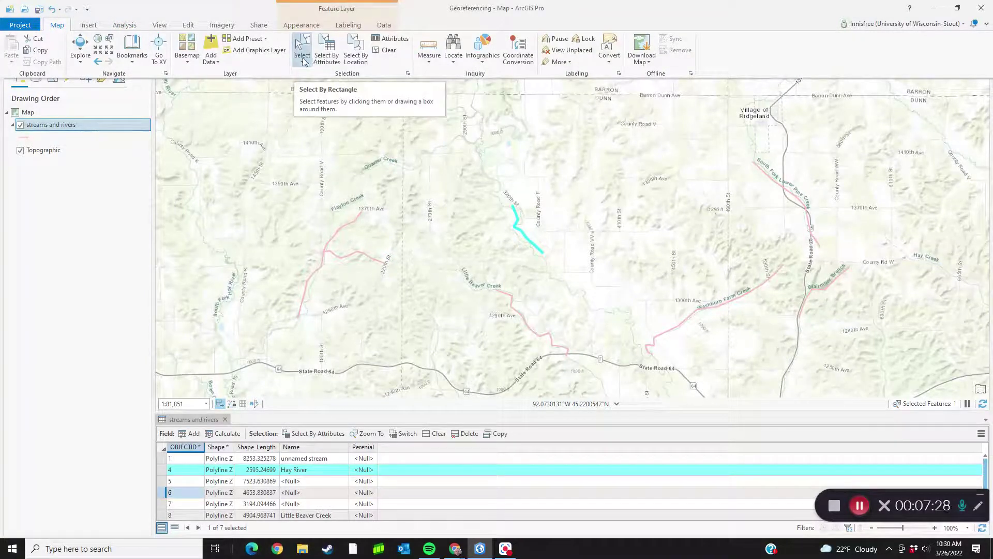
pyautogui.click(303, 62)
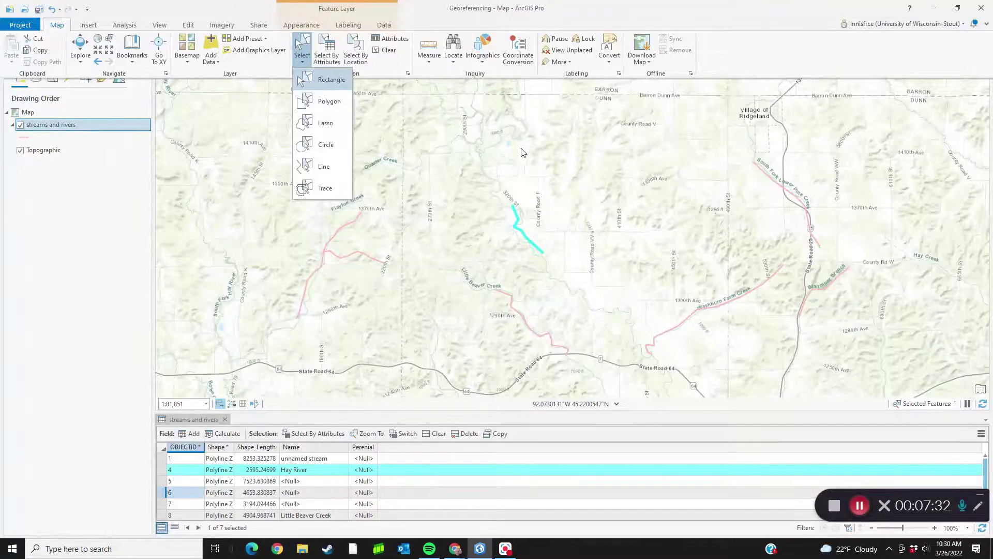
pyautogui.click(323, 100)
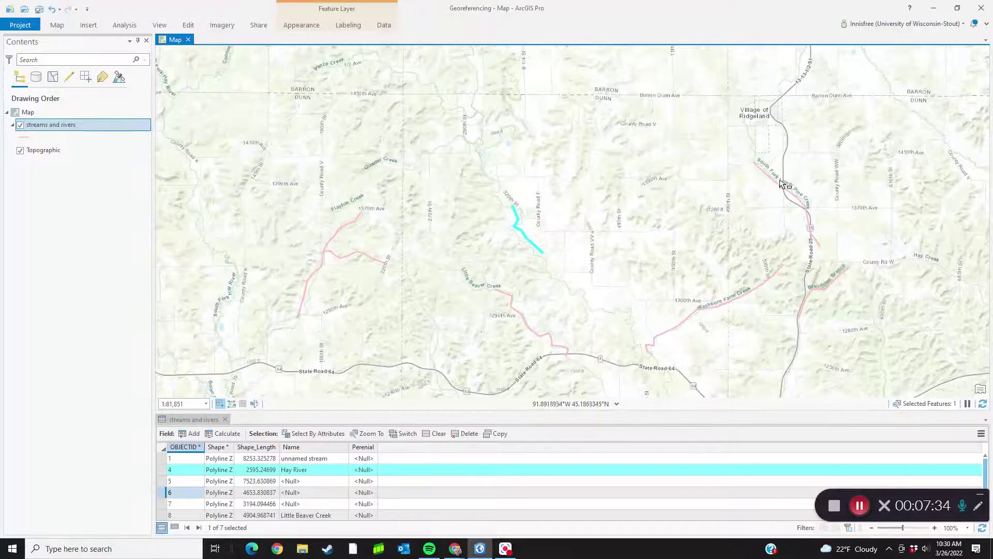
pyautogui.moveTo(720, 132); pyautogui.dragTo(863, 252)
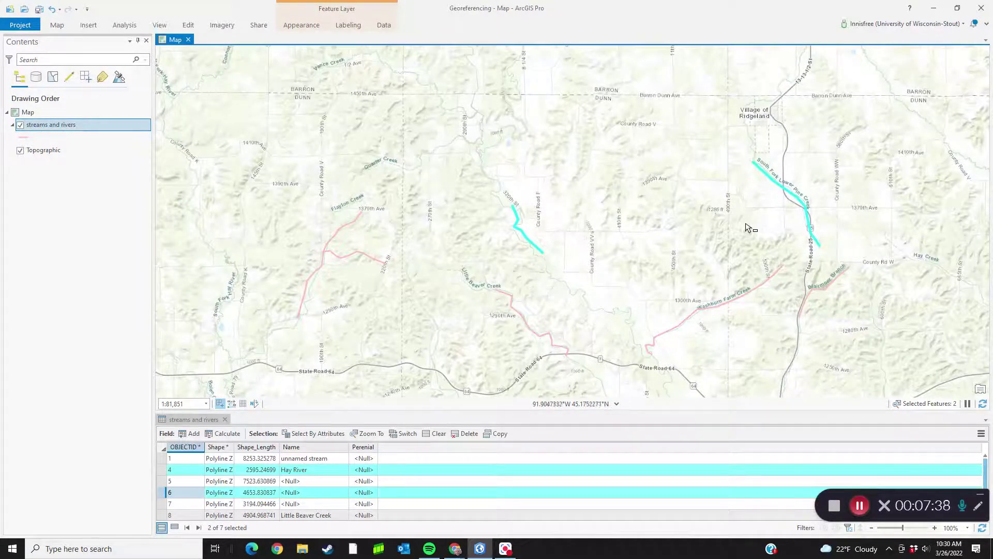
pyautogui.moveTo(344, 234); pyautogui.dragTo(404, 291)
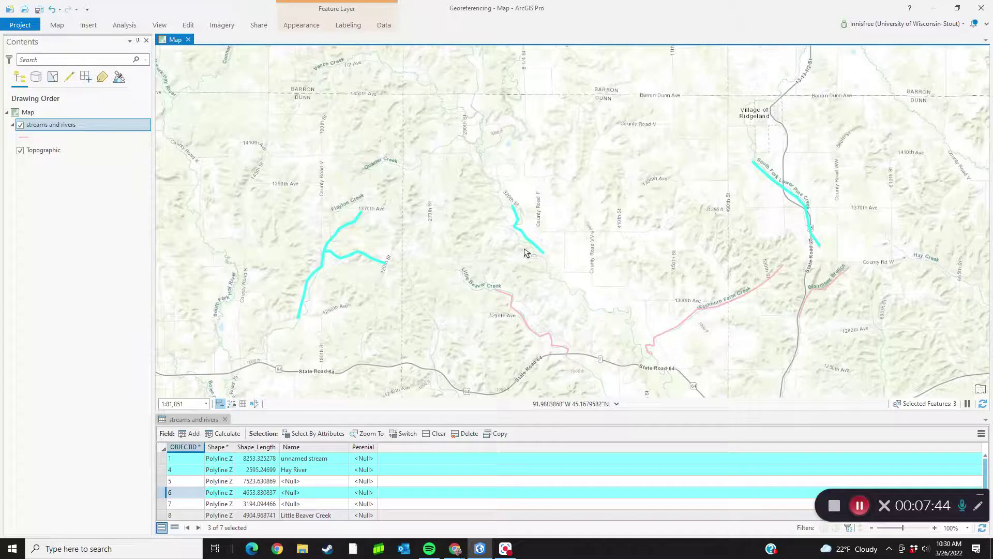
pyautogui.click(460, 235)
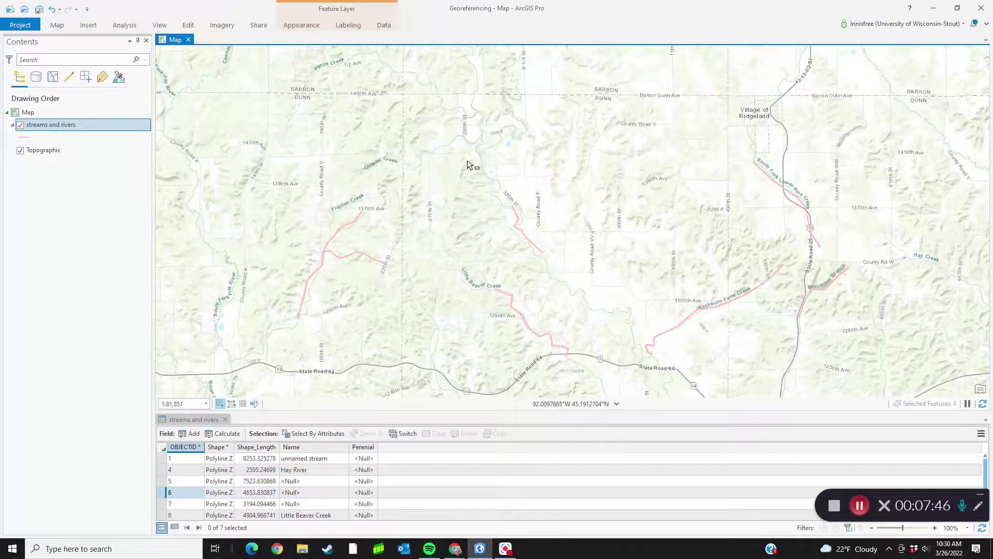
# Step: Select the Hay River, Little Beaver Creek and Washburn Farm Creek lines together on the map with selection rectangles
pyautogui.click(695, 179)
pyautogui.moveTo(490, 191); pyautogui.dragTo(583, 256)
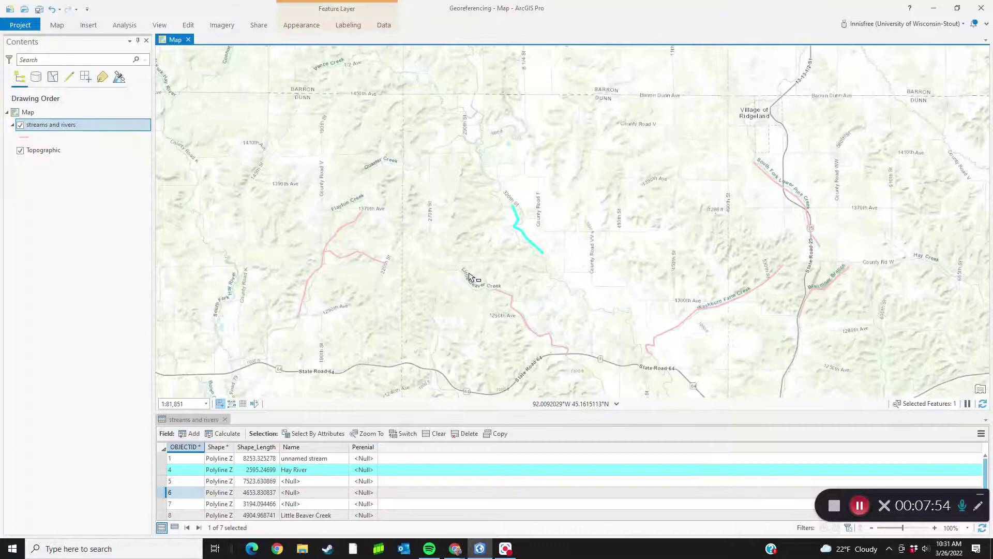
pyautogui.moveTo(469, 277); pyautogui.dragTo(605, 374)
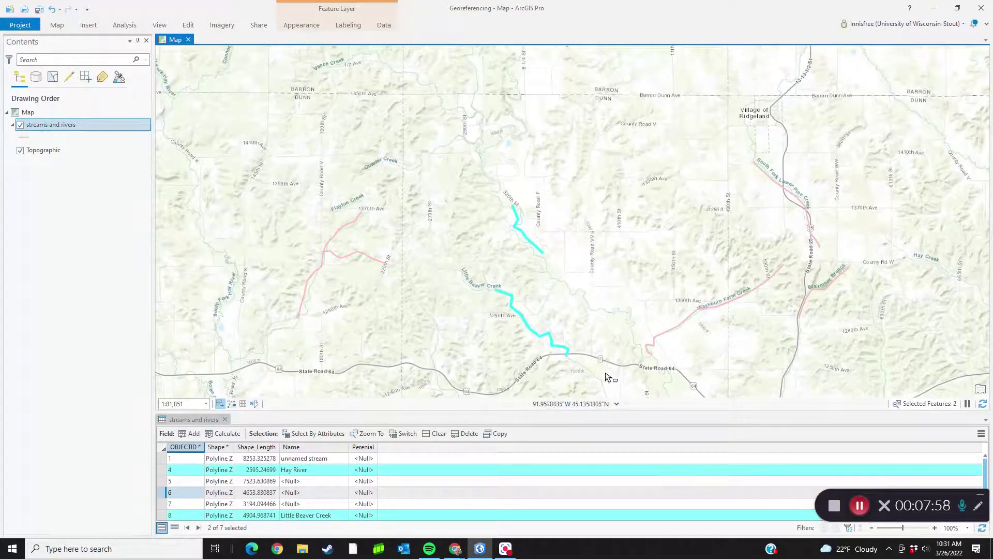
pyautogui.moveTo(631, 276); pyautogui.dragTo(731, 361)
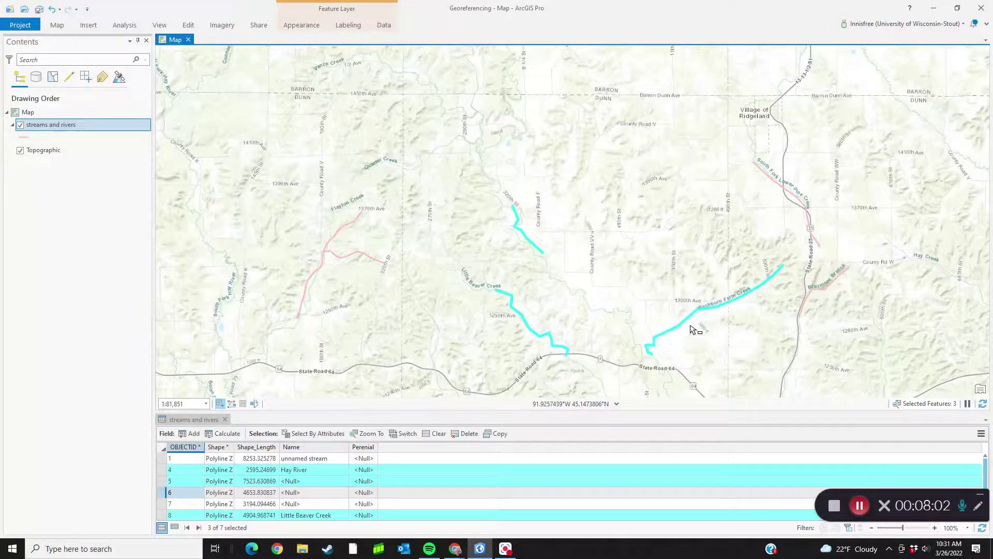
# Step: Open the attributes of the selected features for editing and highlight all three records: 5, Hay River and Little Beaver Creek
pyautogui.click(187, 25)
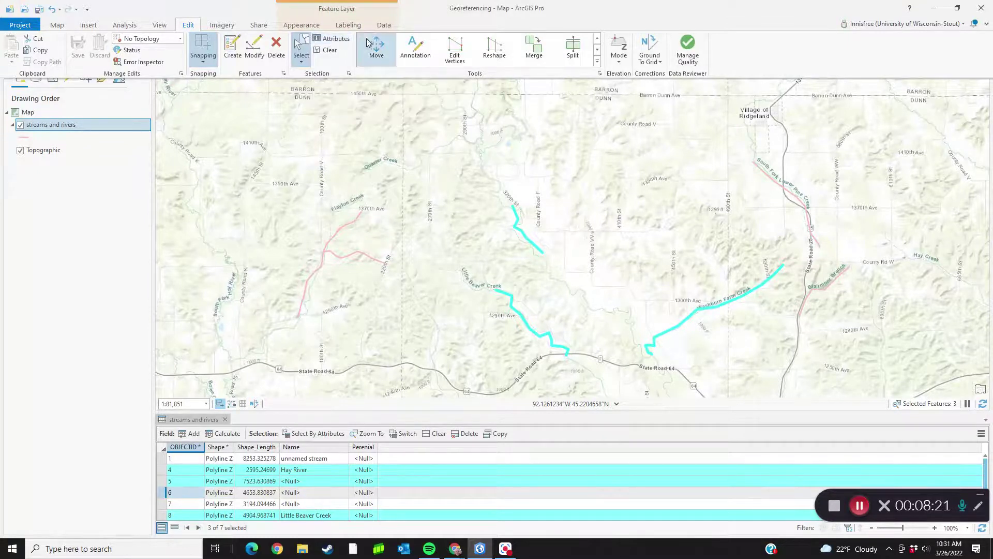
pyautogui.click(333, 42)
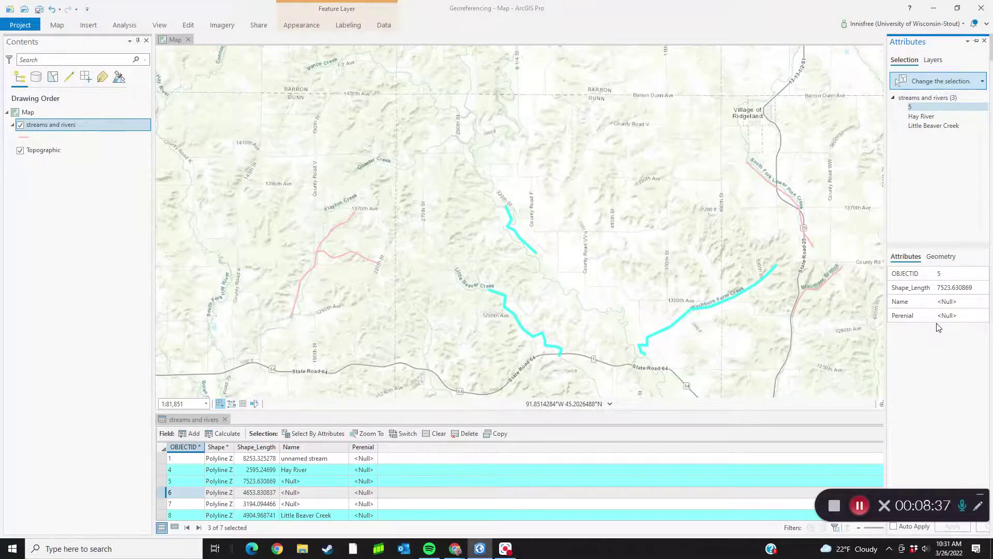
pyautogui.click(933, 107)
pyautogui.keyDown('ctrl'); pyautogui.click(919, 117); pyautogui.keyUp('ctrl')
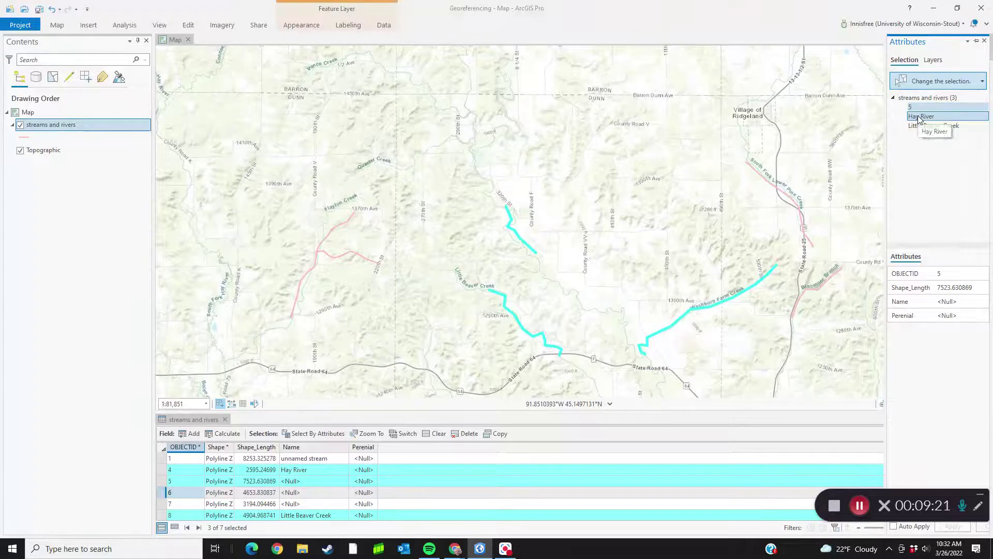
pyautogui.keyDown('ctrl'); pyautogui.click(919, 127); pyautogui.keyUp('ctrl')
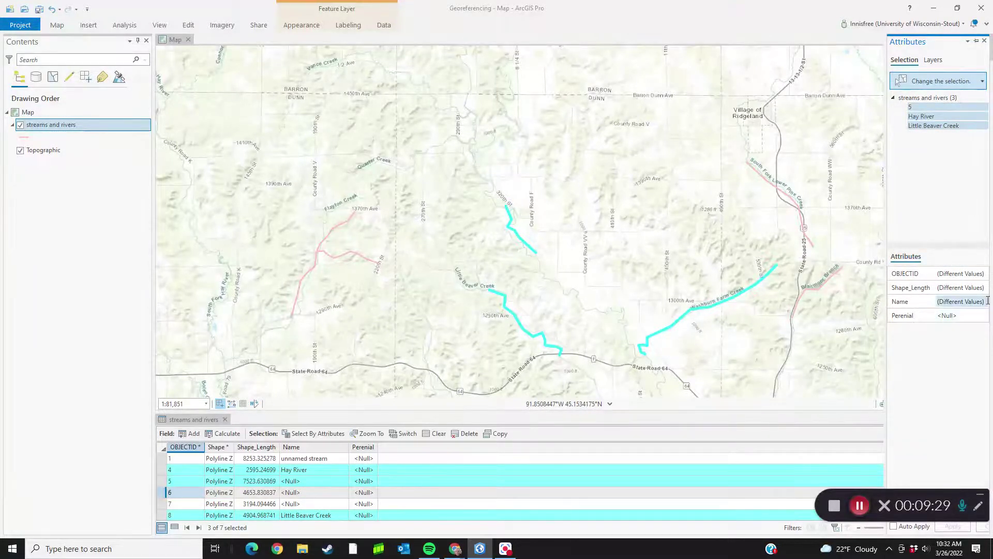
# Step: Set the Perenial value to 1 for all three selected streams and apply the attribute edits
pyautogui.click(964, 316)
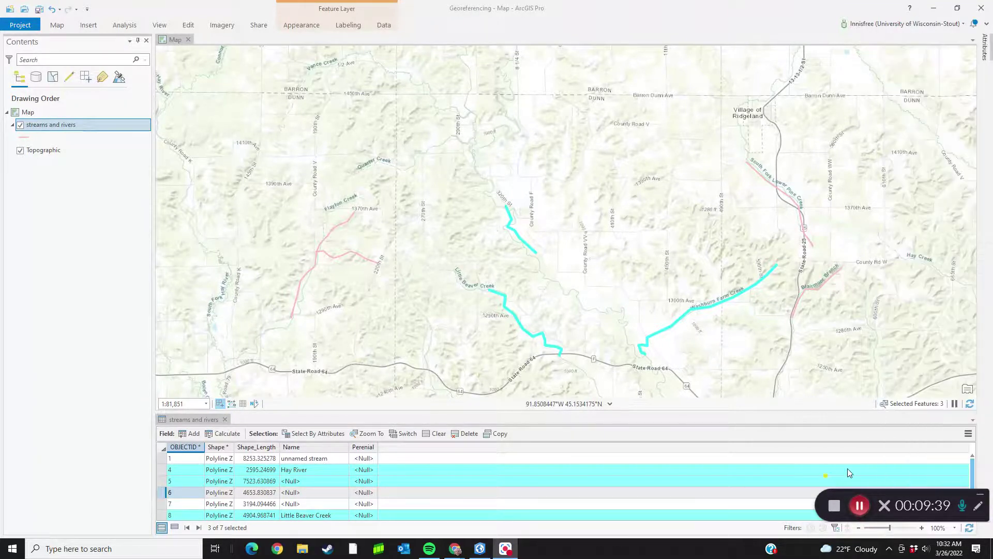
pyautogui.click(985, 58)
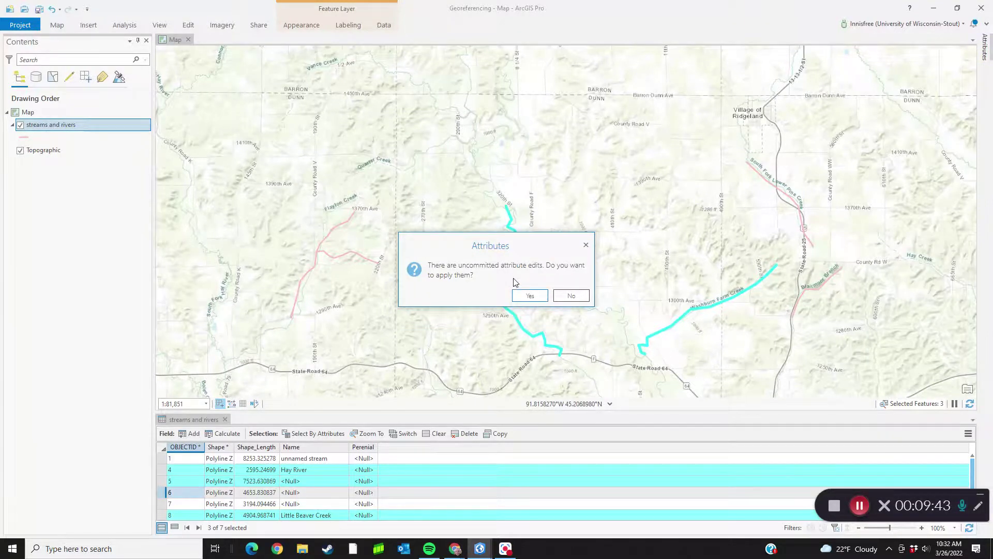
pyautogui.click(527, 293)
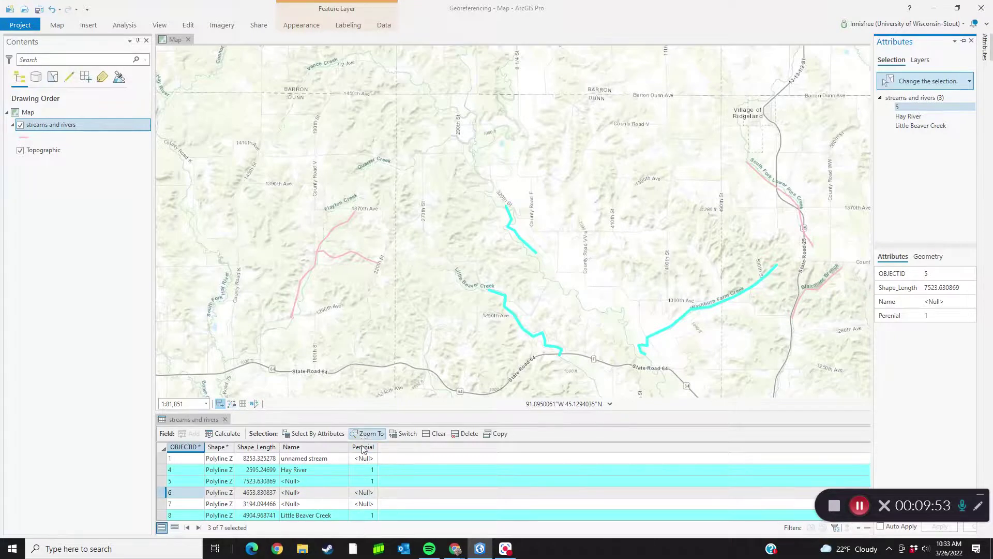
pyautogui.click(363, 492)
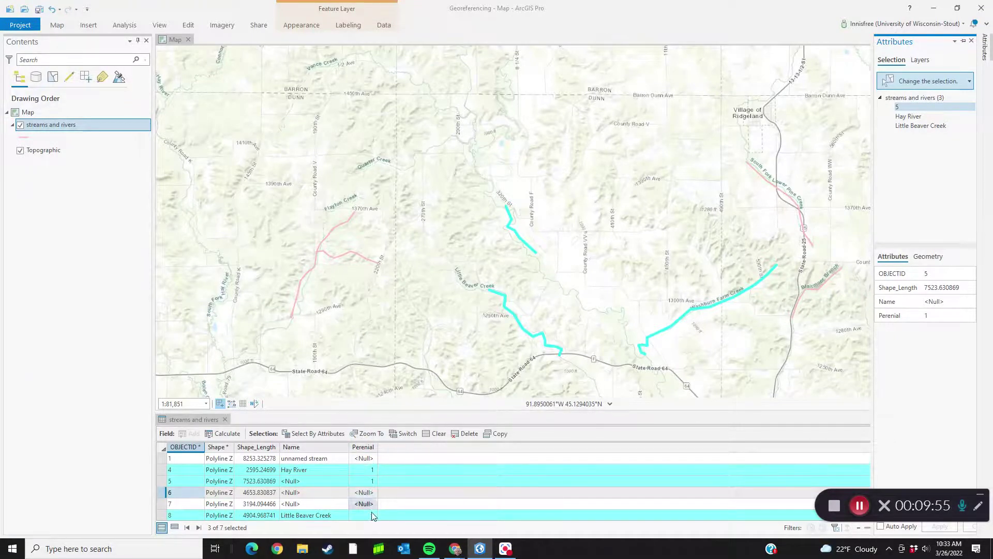
pyautogui.click(371, 513)
pyautogui.write('1')
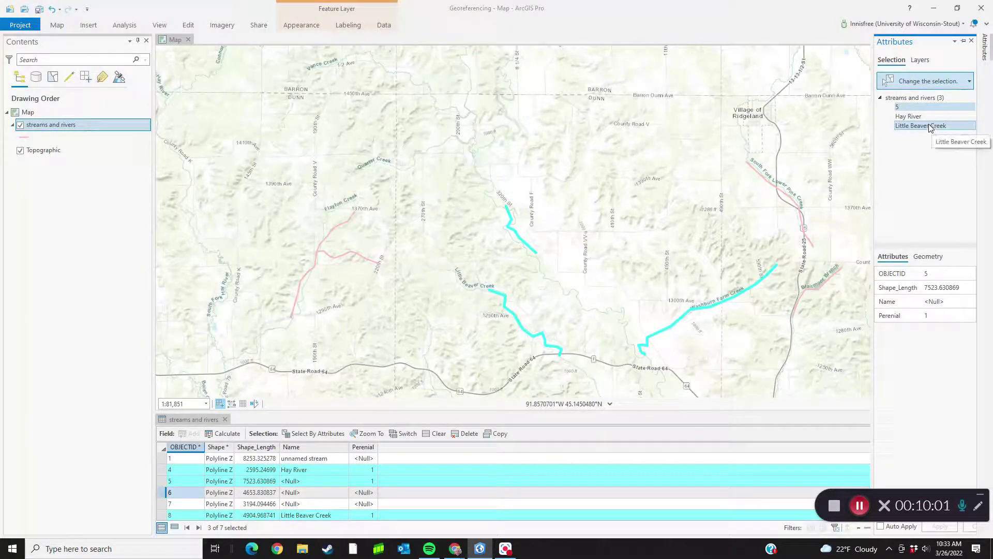
# Step: Set the Name of selected stream record 5 to Washburn Farm Creek and save the attribute edit
pyautogui.click(916, 107)
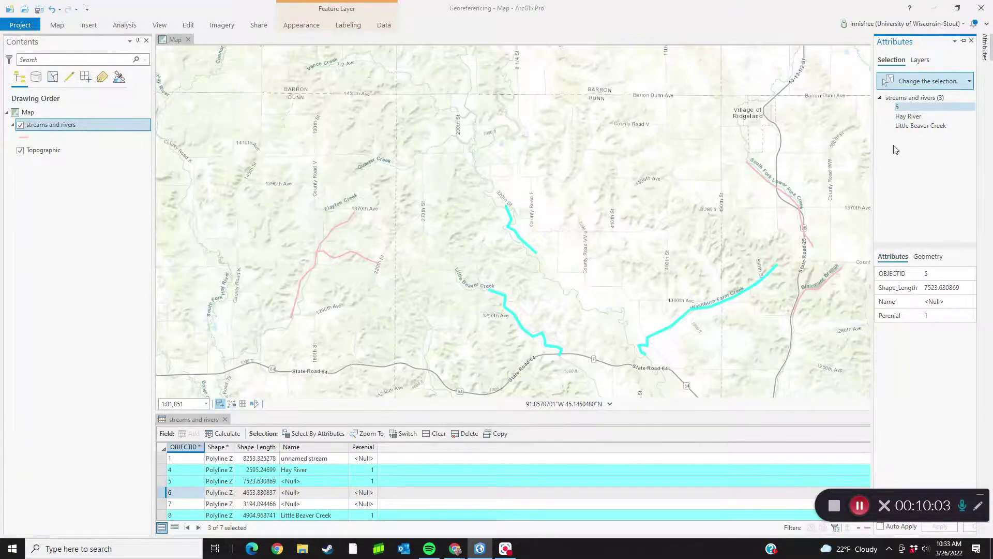
pyautogui.click(913, 125)
pyautogui.click(914, 107)
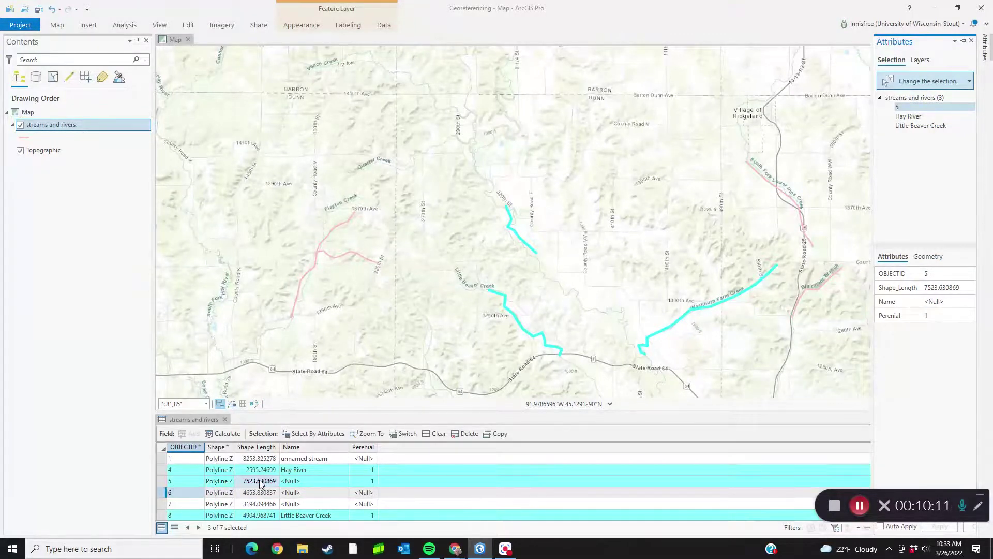
pyautogui.click(937, 298)
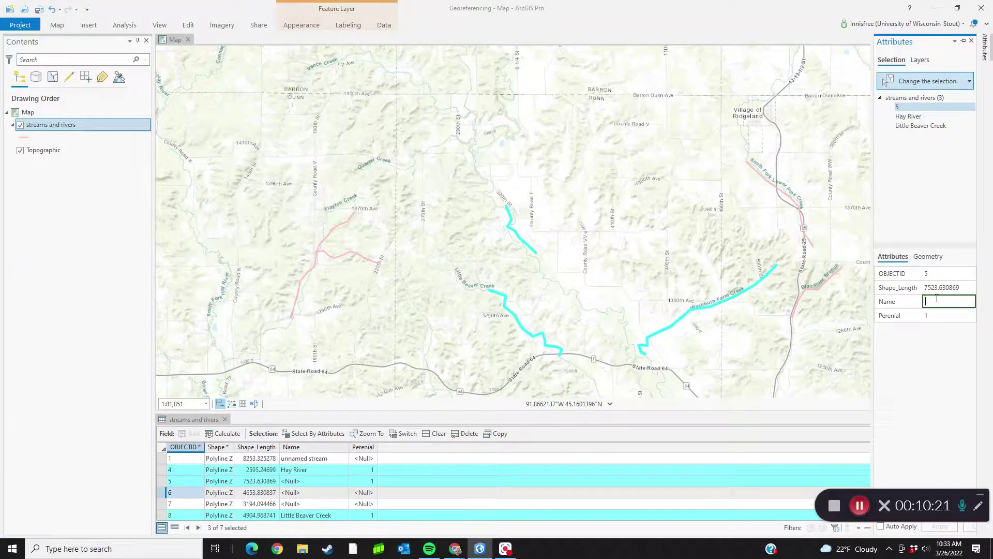
pyautogui.write('burn Farm Creek')
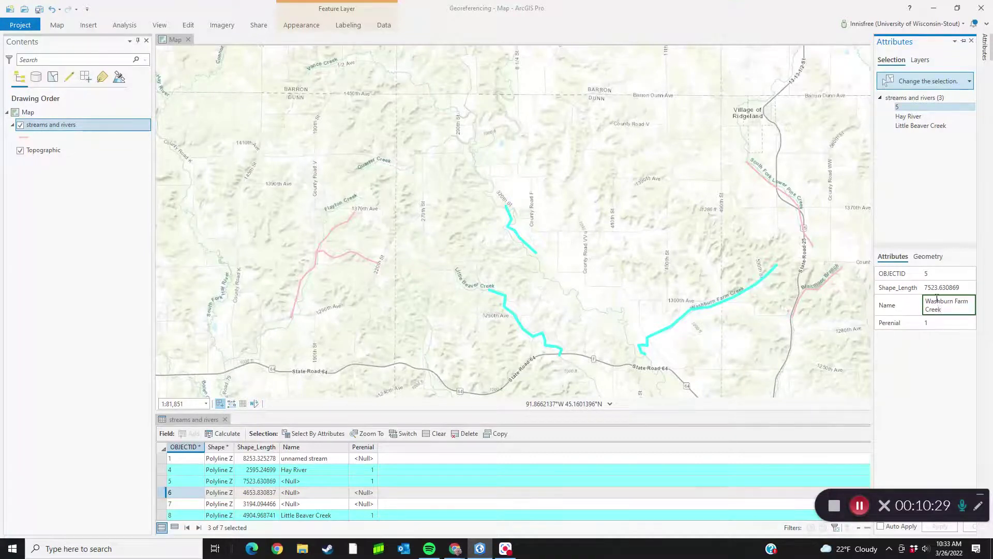
pyautogui.press('Tab')
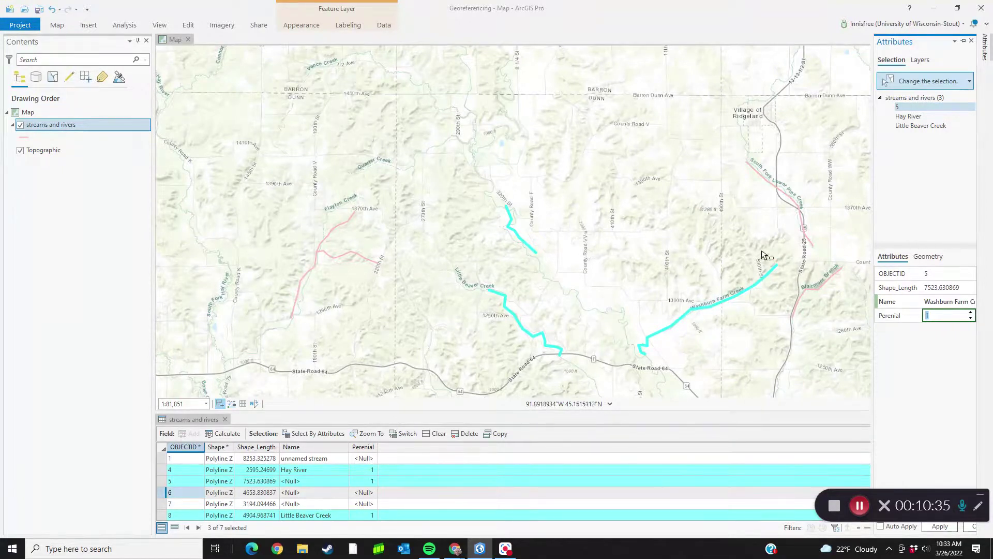
pyautogui.moveTo(914, 116); pyautogui.dragTo(918, 118)
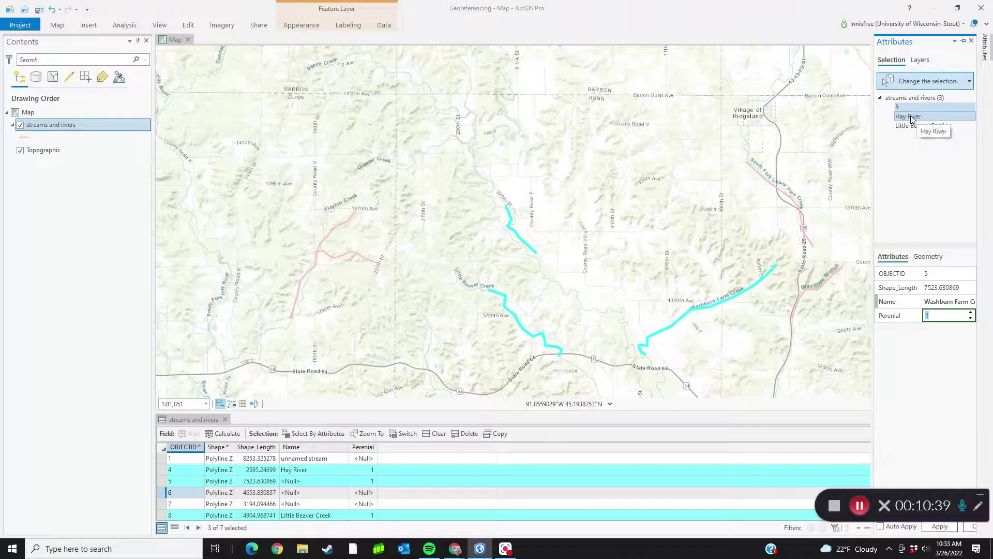
pyautogui.click(918, 119)
pyautogui.click(530, 295)
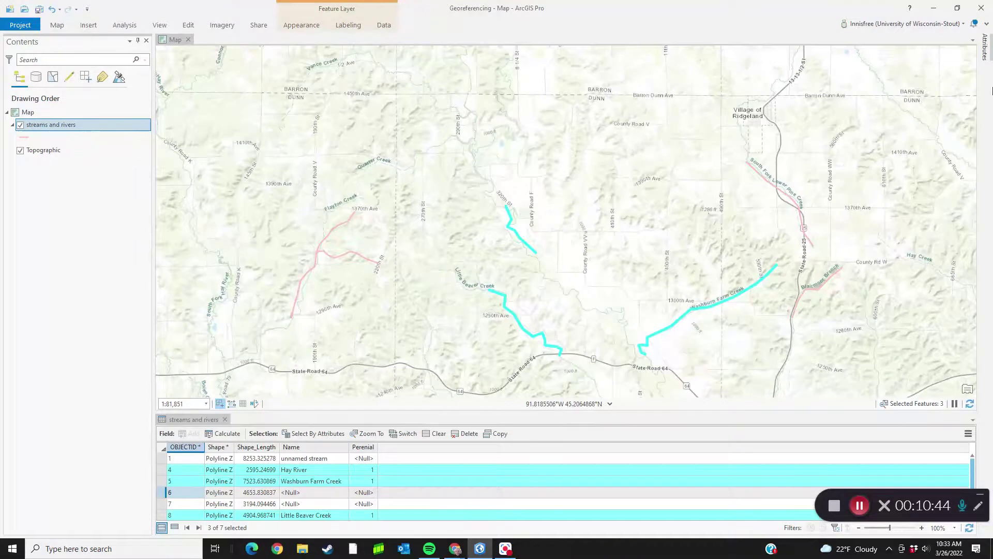
# Step: Highlight the Hay River, Little Beaver Creek and Washburn Farm Creek records together and examine their shared Perenial attribute
pyautogui.moveTo(985, 47)
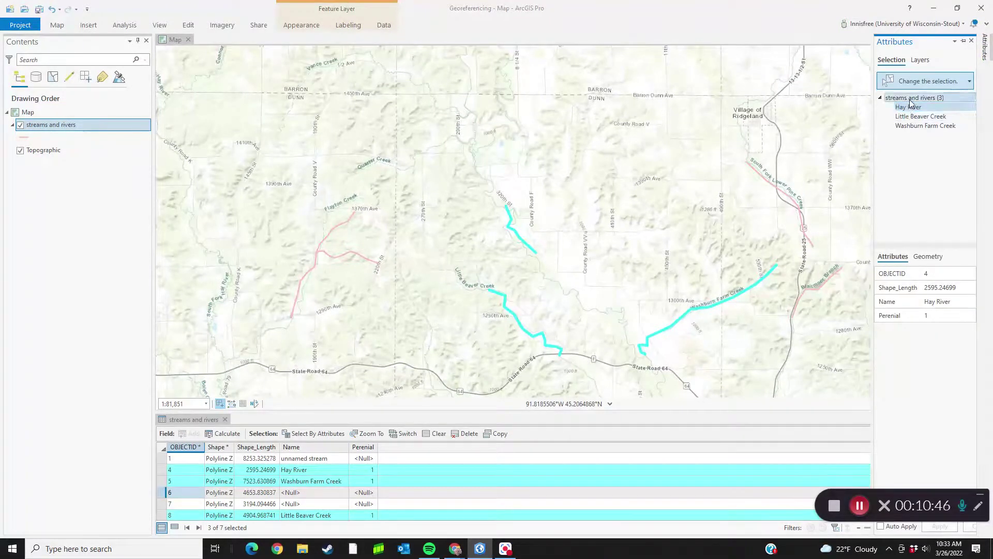
pyautogui.keyDown('ctrl'); pyautogui.click(931, 122); pyautogui.keyUp('ctrl')
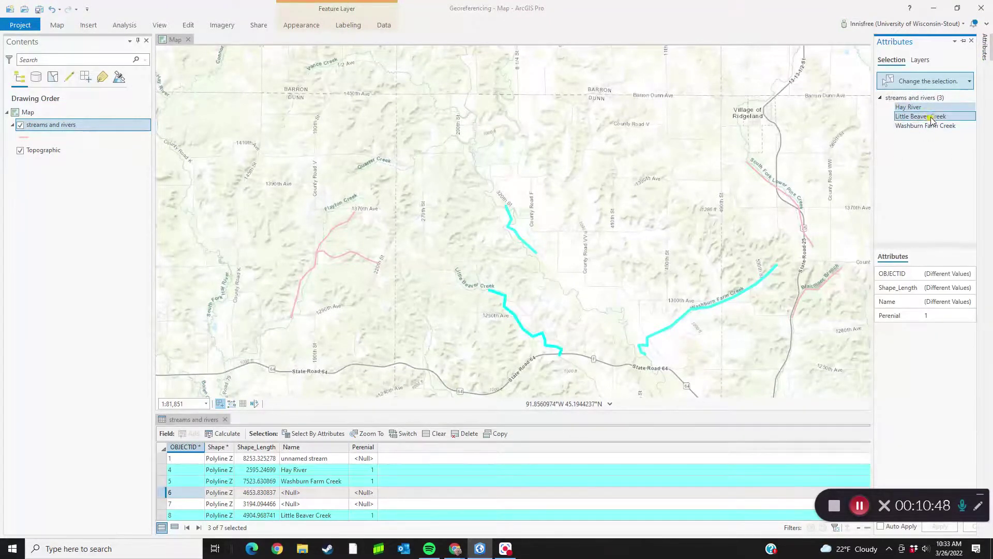
pyautogui.keyDown('ctrl'); pyautogui.click(935, 128); pyautogui.keyUp('ctrl')
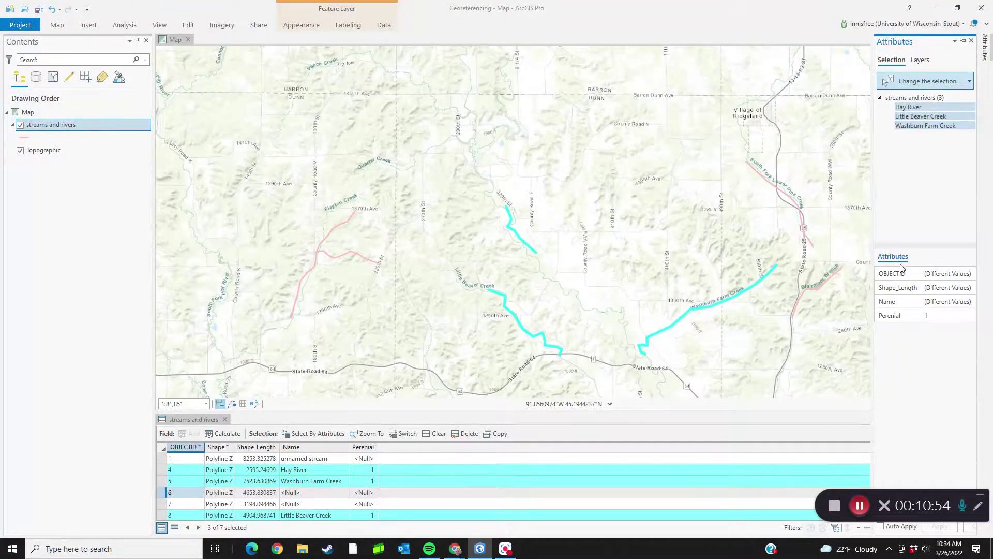
pyautogui.moveTo(913, 318)
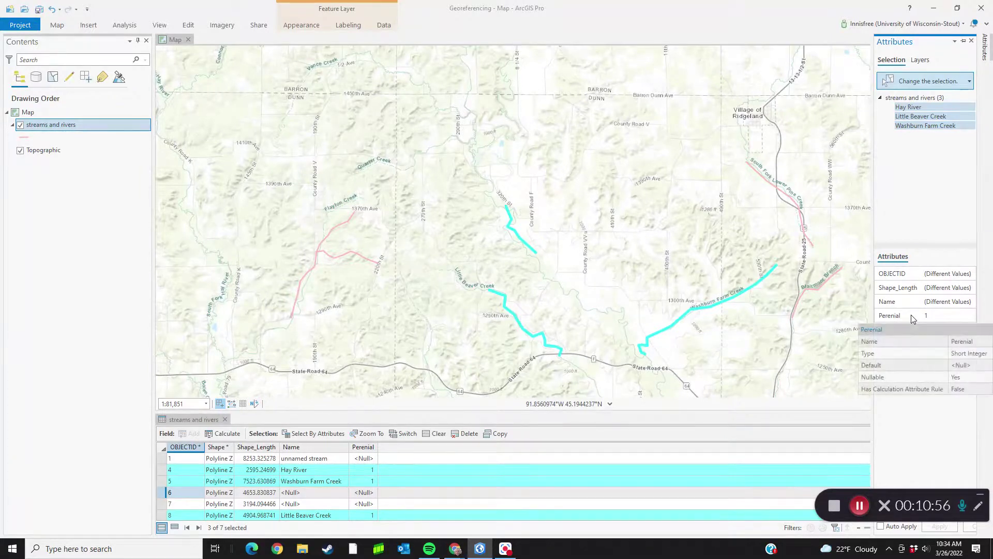